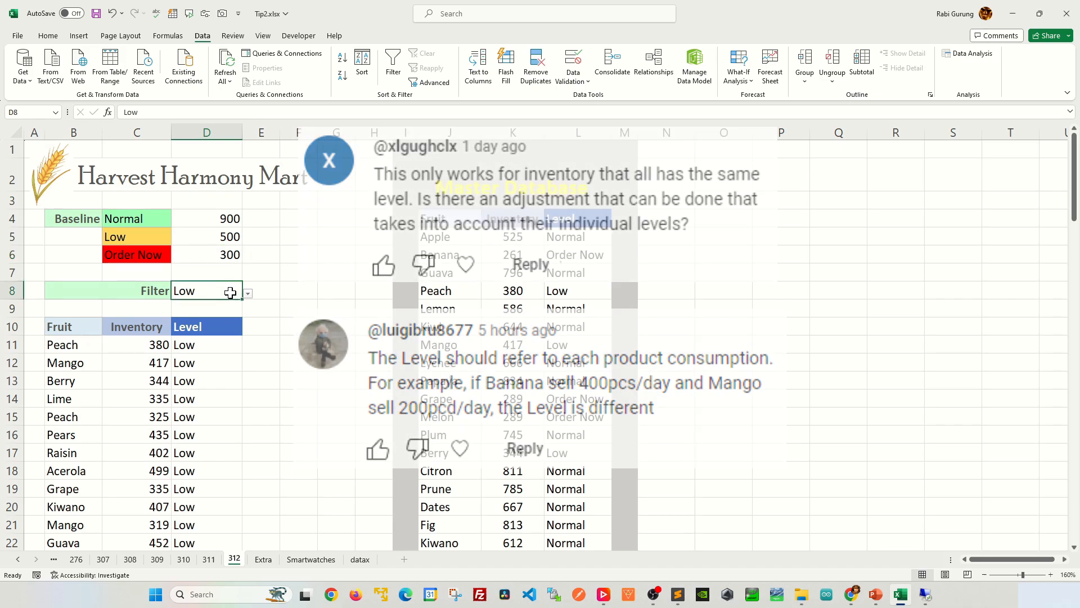
Examine the Master Database inventory list and the empty fruit baseline table beside it.
click(248, 291)
click(158, 304)
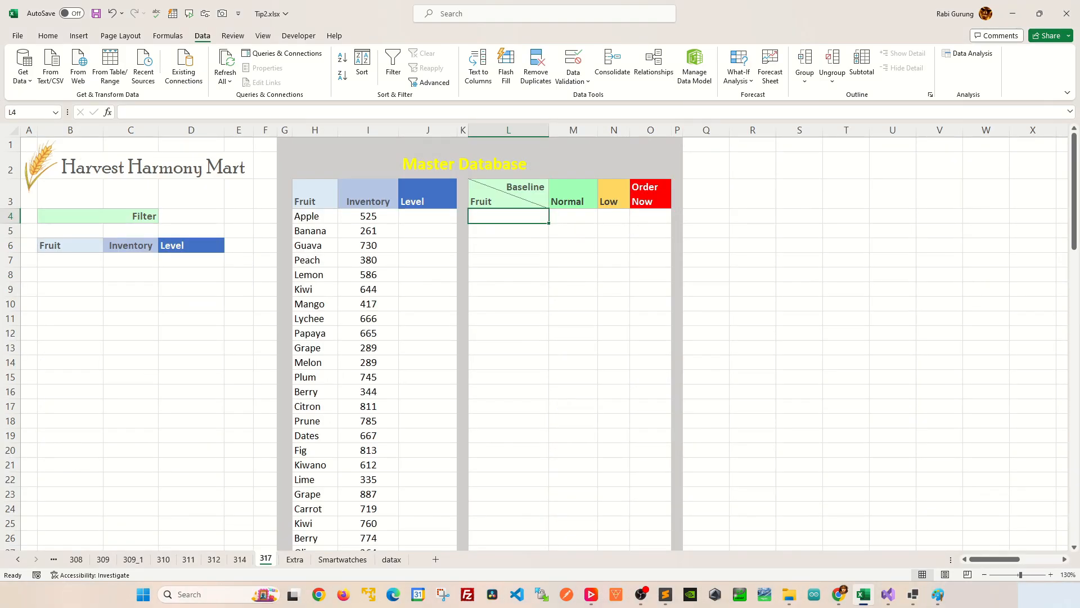
drag(307, 201, 456, 366)
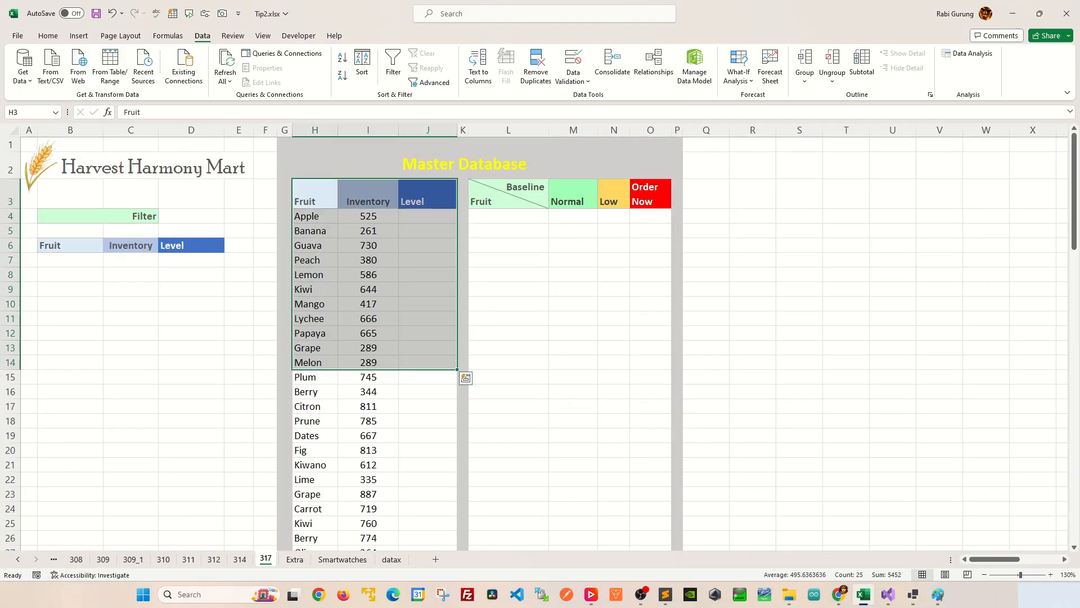
scroll(456, 366, down, 14)
scroll(489, 332, up, 14)
click(508, 275)
mouse_move(509, 194)
mouse_down()
mouse_move(666, 236)
mouse_move(672, 426)
mouse_up()
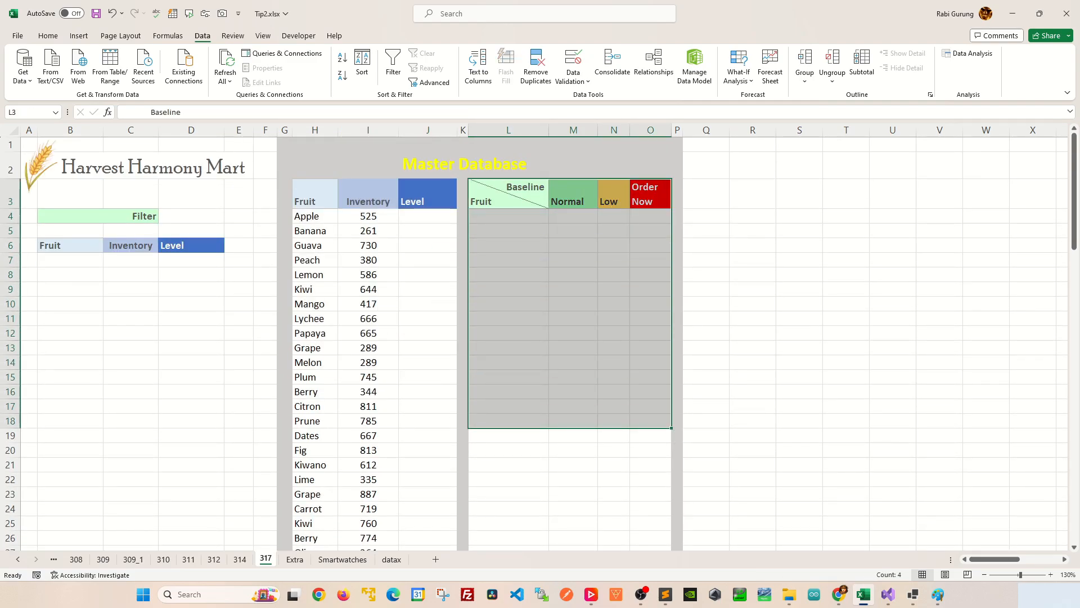
click(509, 245)
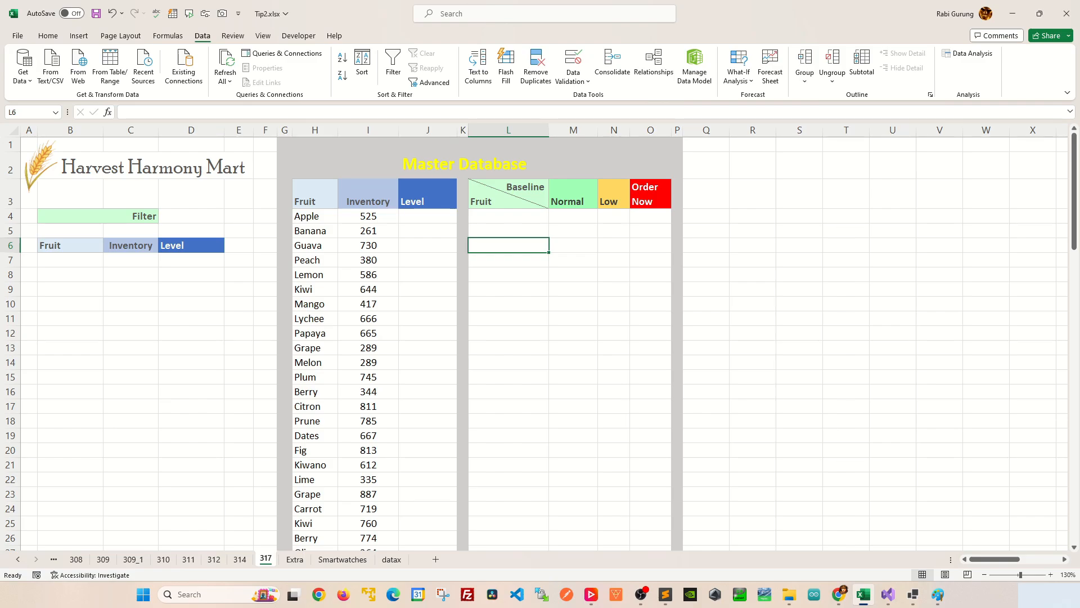
Enter =UNIQUE(H4:H83) in L4 to list each fruit once in the baseline table.
click(509, 216)
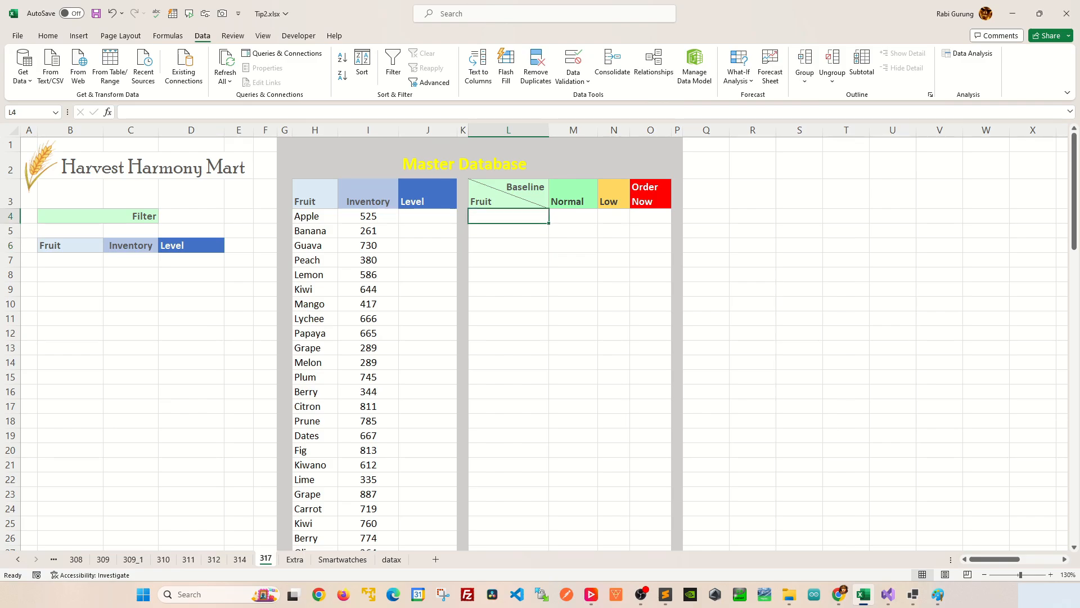
text(=q)
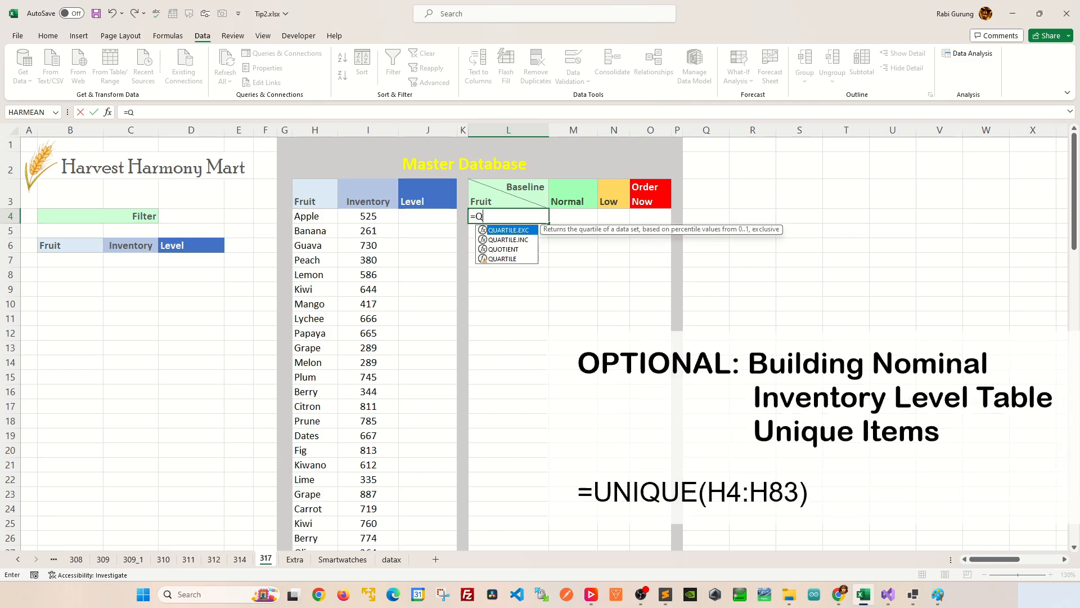
key(BackSpace)
text(U)
key(Down)
key(Down)
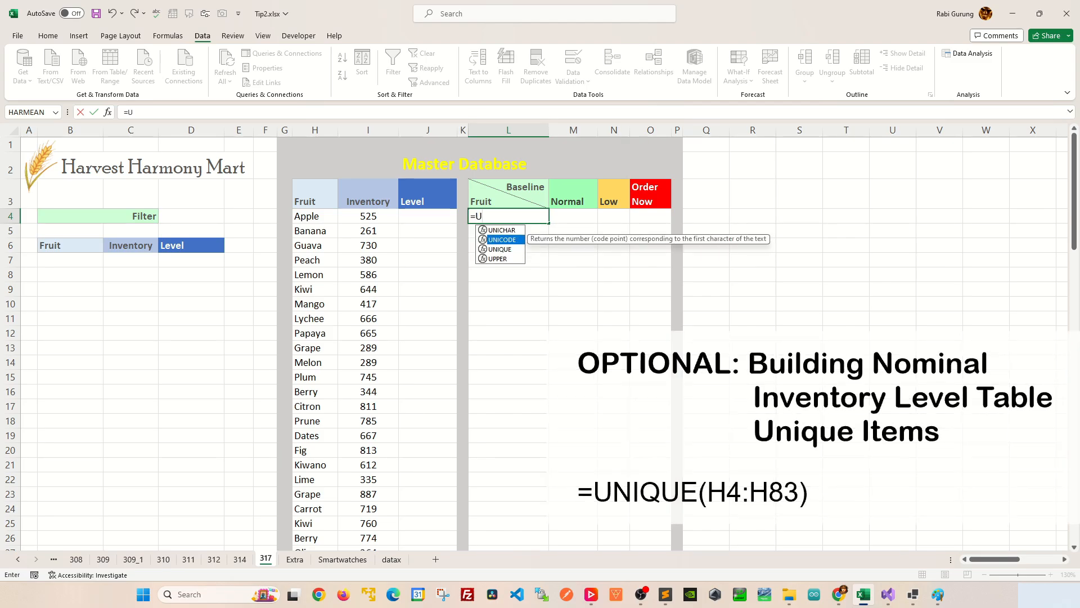
key(Tab)
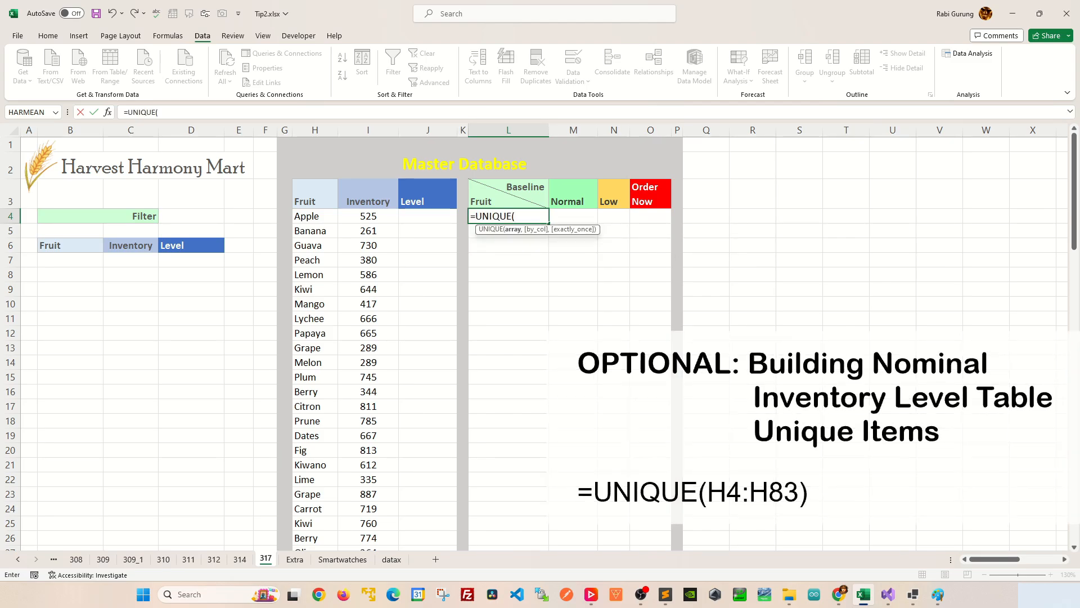
click(315, 216)
scroll(315, 216, down, 20)
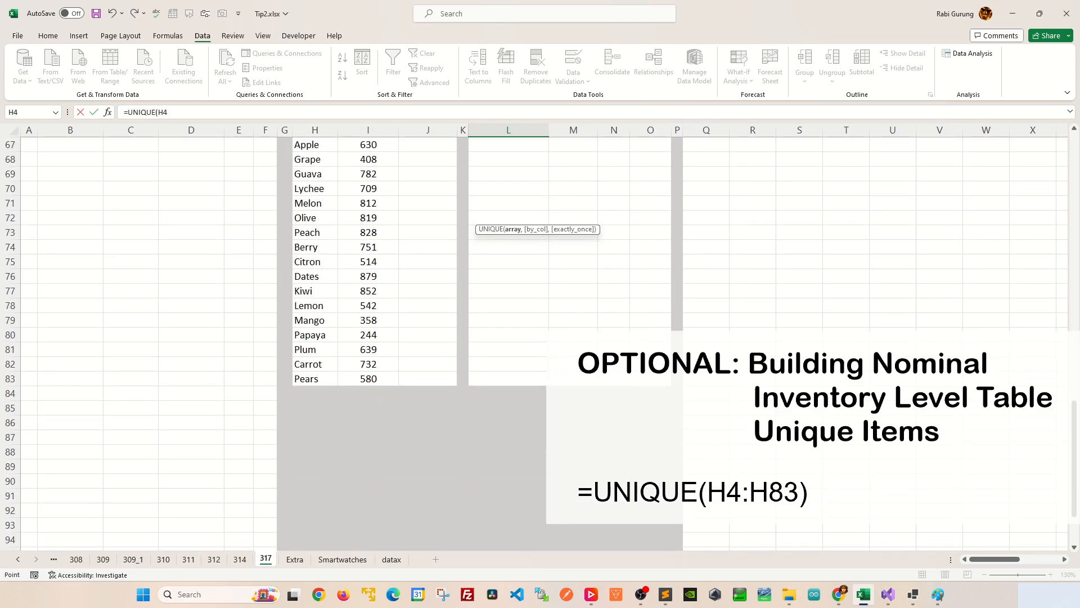
scroll(315, 216, down, 4)
scroll(315, 216, up, 3)
shift+click(316, 335)
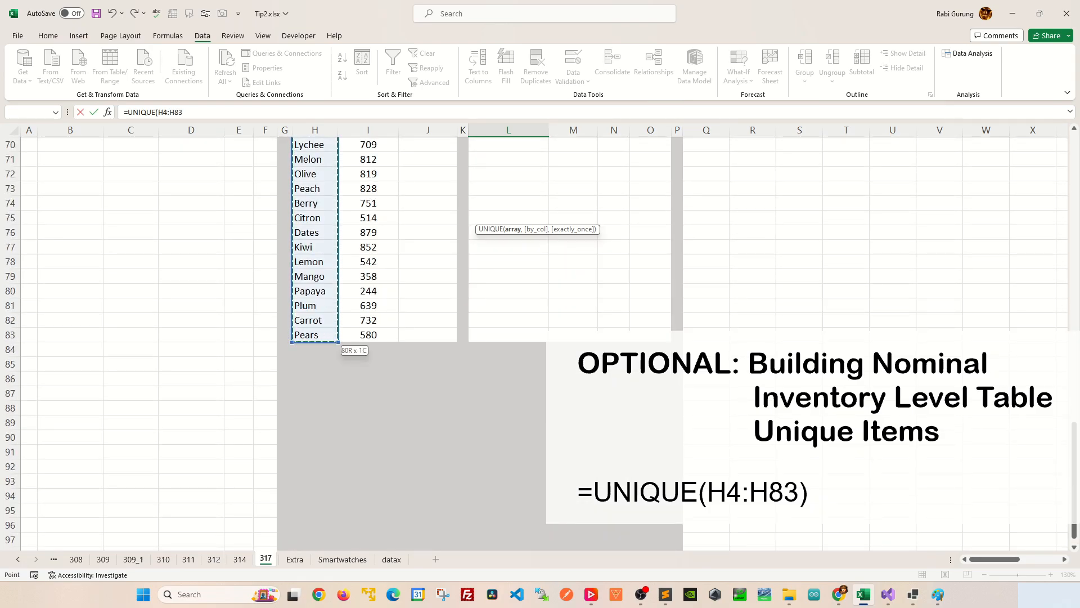
key(Return)
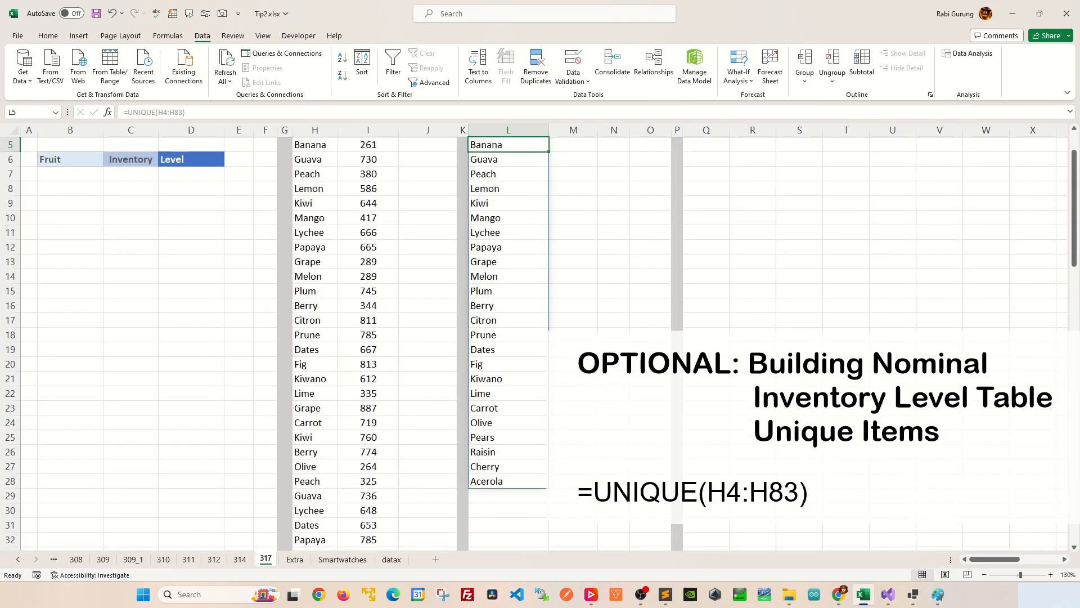
scroll(394, 337, up, 2)
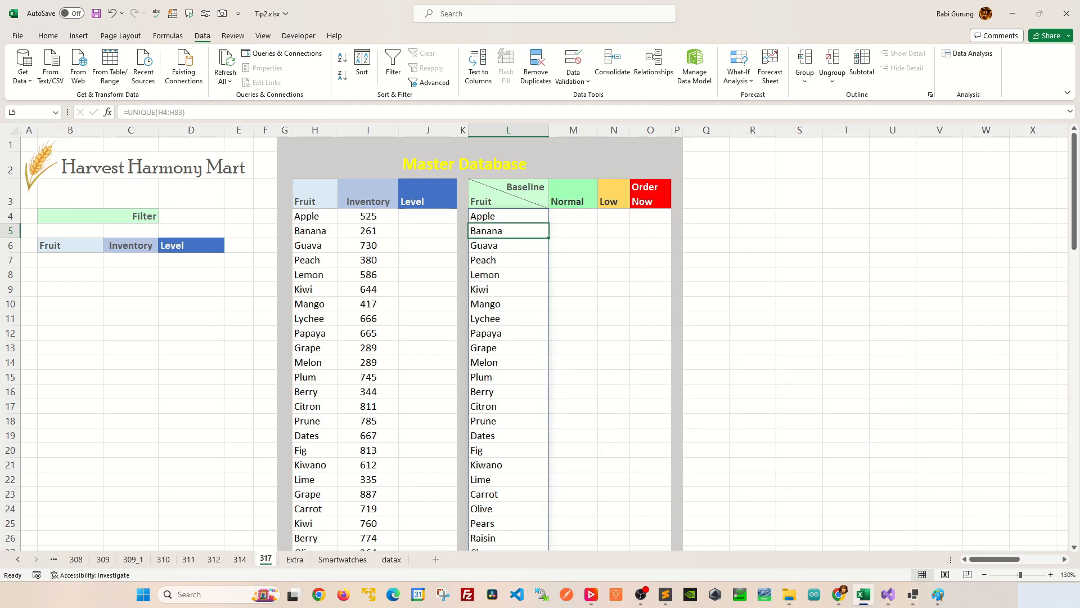
Wrap the L4 formula in SORT so it reads =SORT(UNIQUE(H4:H83)).
click(508, 216)
scroll(509, 338, down, 3)
scroll(508, 338, up, 3)
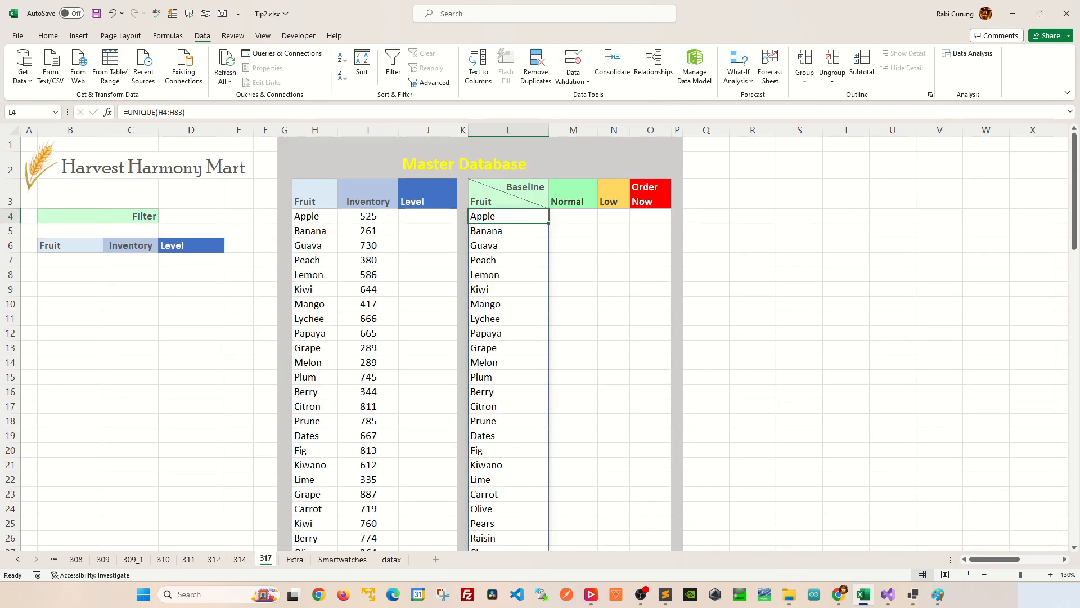
click(127, 112)
text(SORT()
key(End)
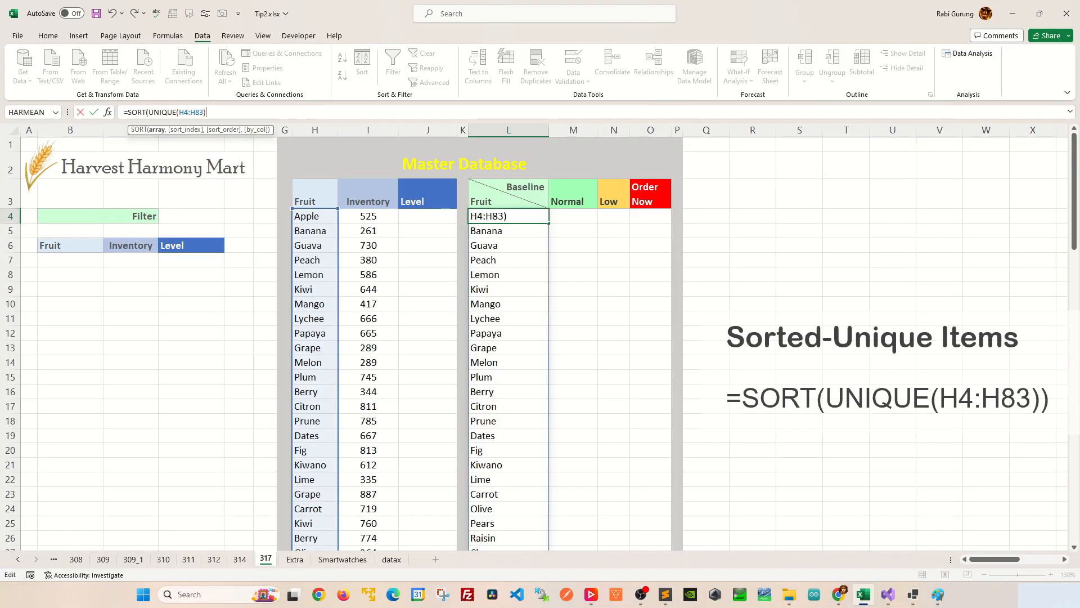
text())
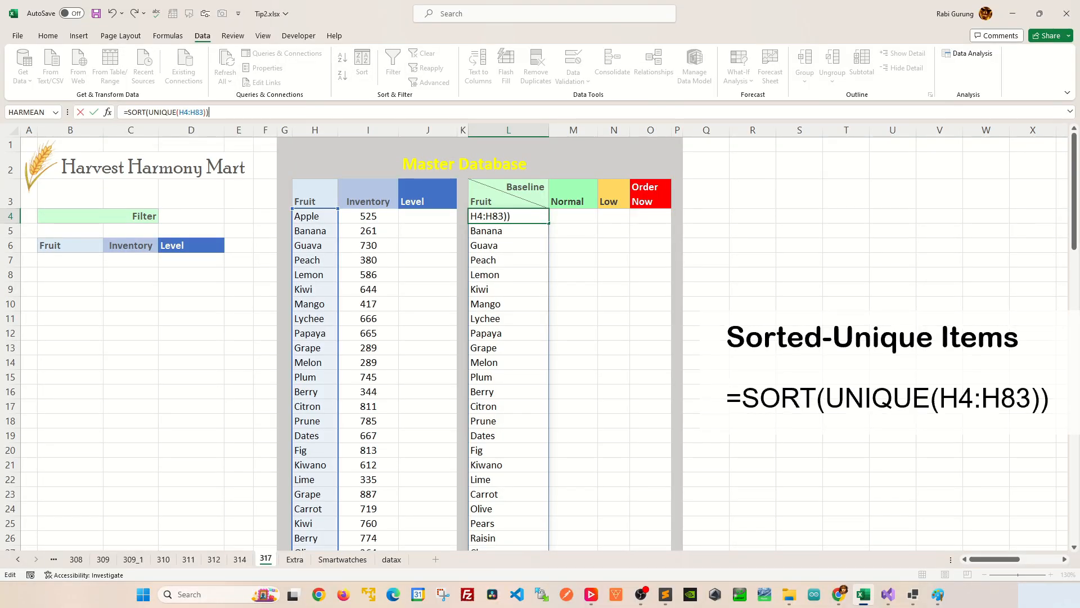
key(Return)
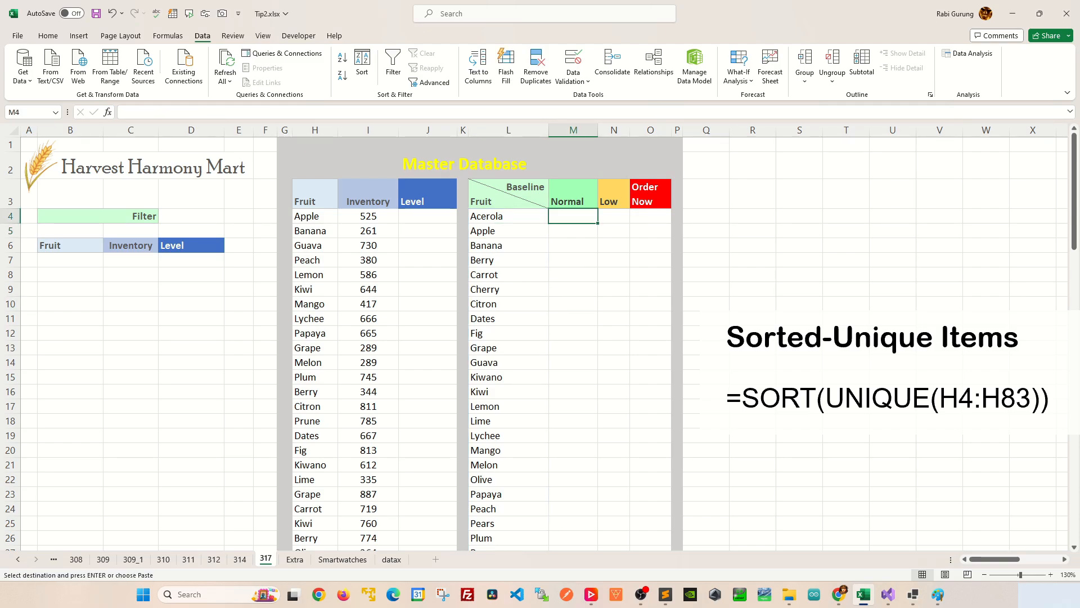
Paste the copied Normal, Low and Order Now baseline values beside the fruit list, starting at M4.
key(ctrl+v)
click(508, 260)
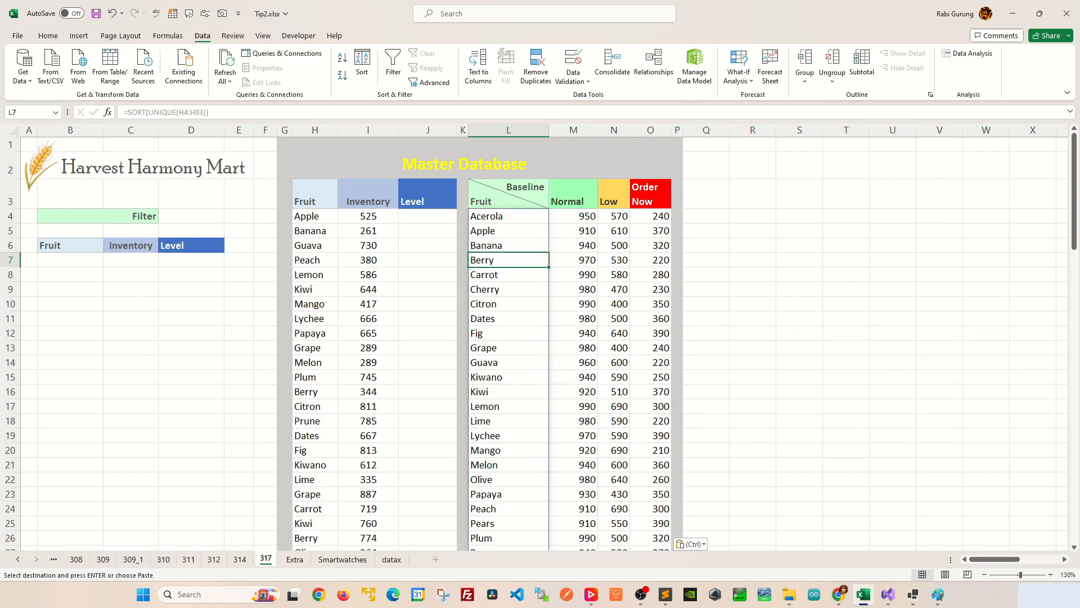
click(508, 230)
click(573, 231)
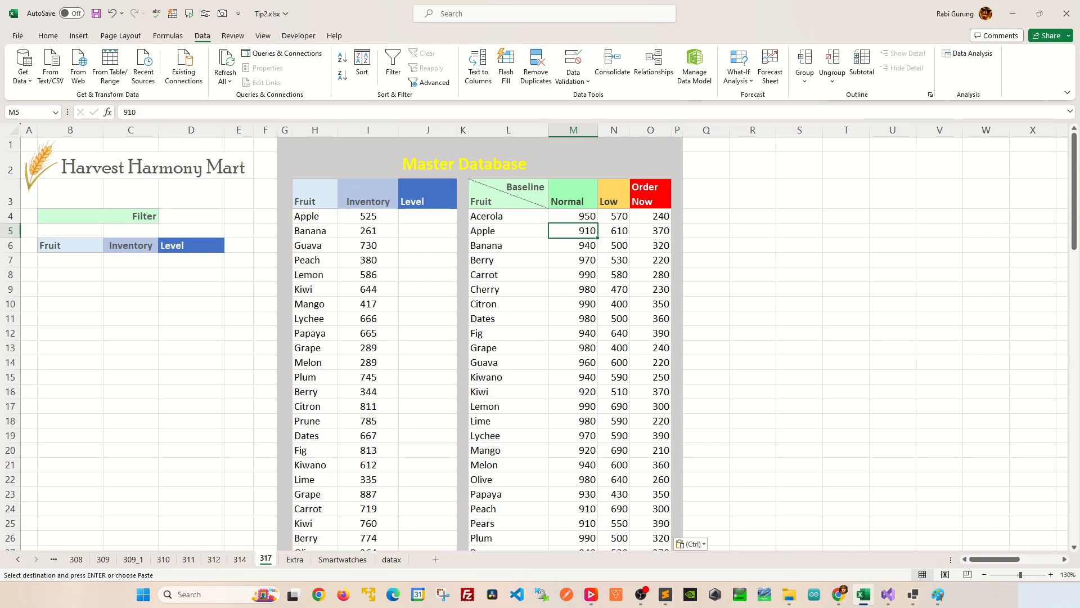
click(614, 231)
click(651, 230)
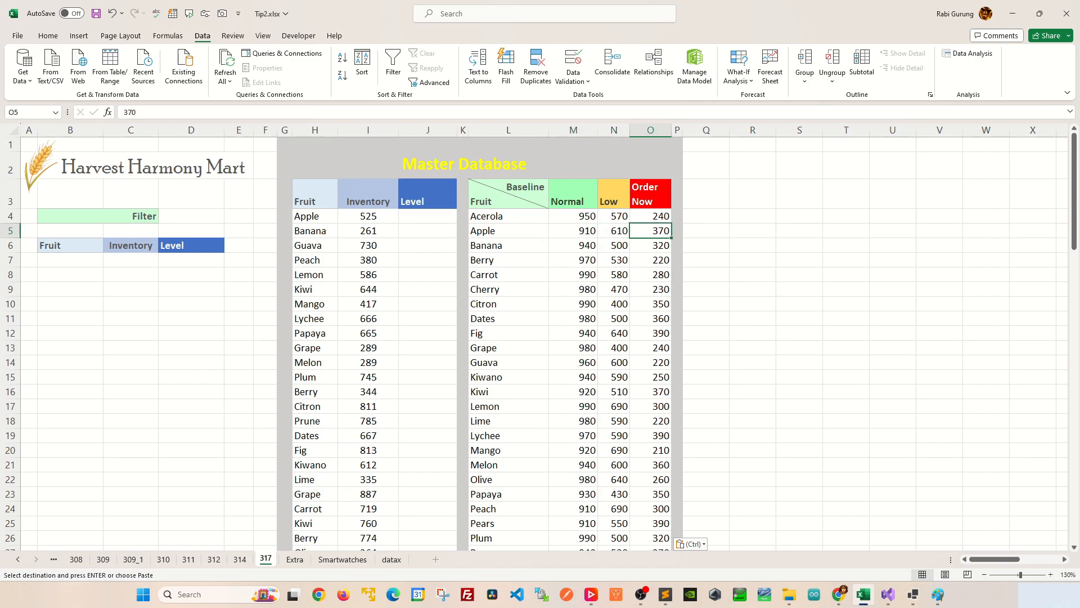
Compare Apple's inventory in row 4 with its Normal, Low and Order Now baselines in row 5.
click(427, 217)
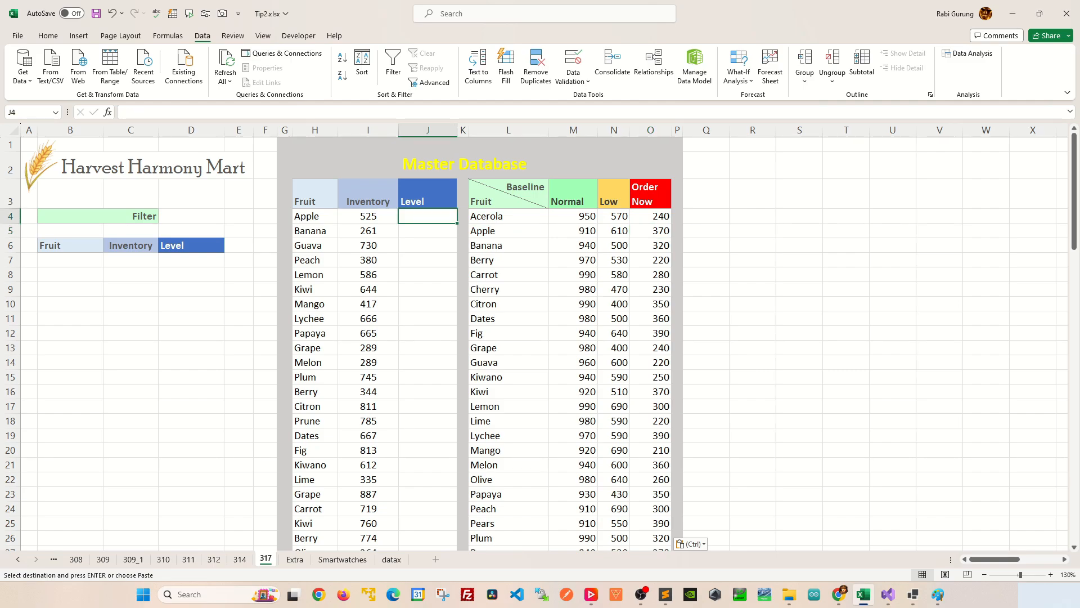
click(368, 216)
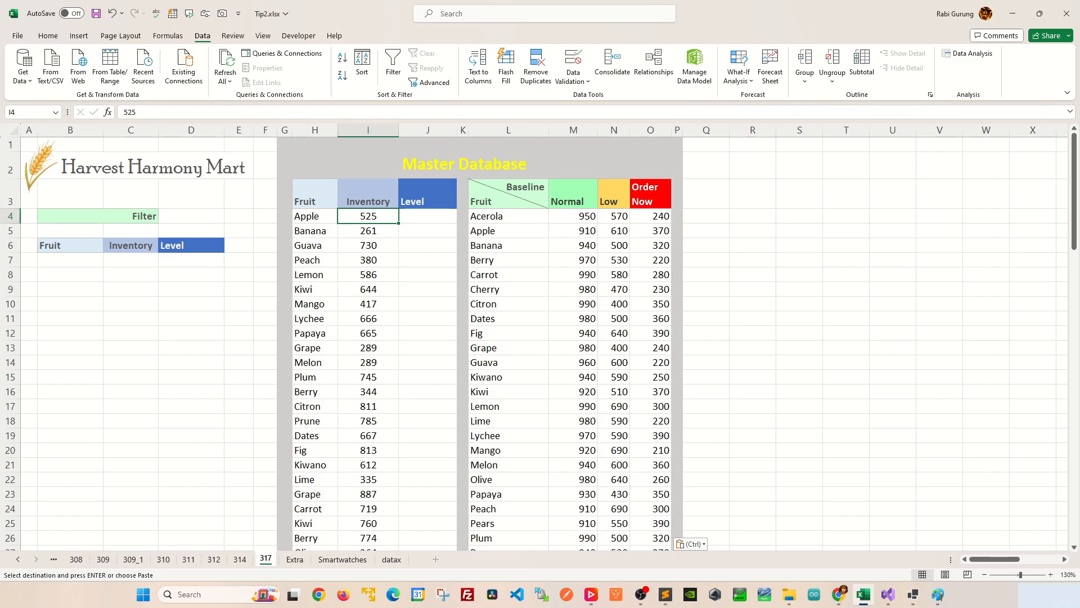
click(614, 231)
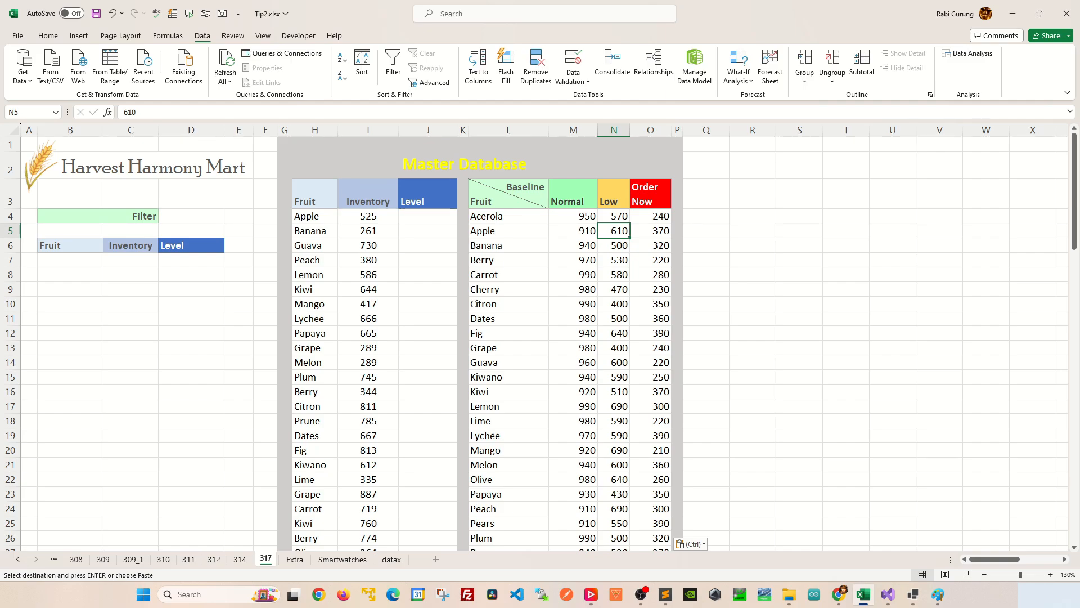
click(799, 246)
click(753, 231)
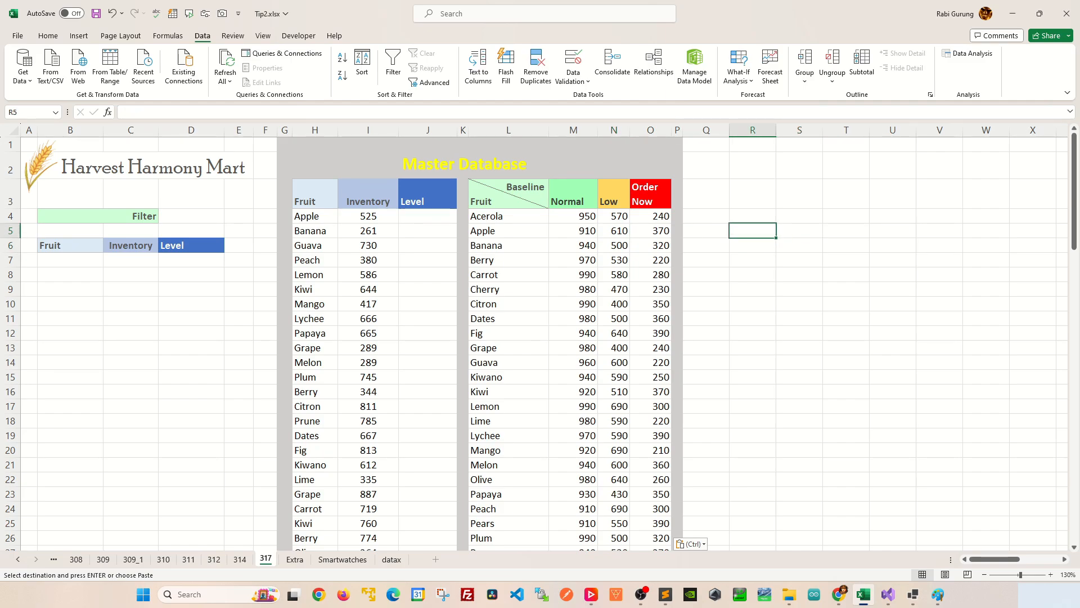
key(Escape)
drag(307, 216, 427, 216)
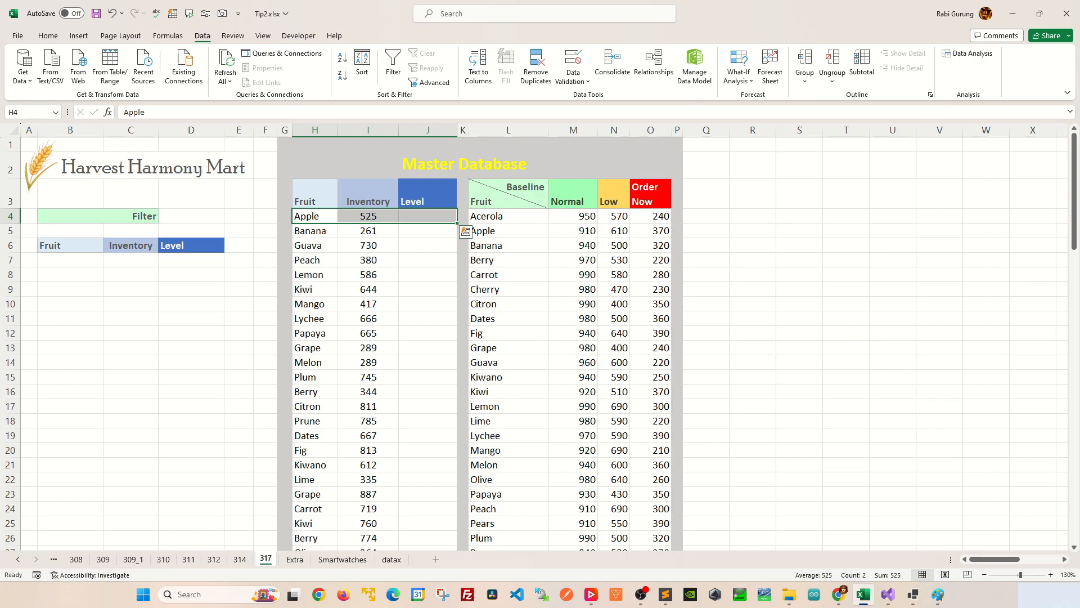
click(574, 194)
click(614, 194)
click(651, 194)
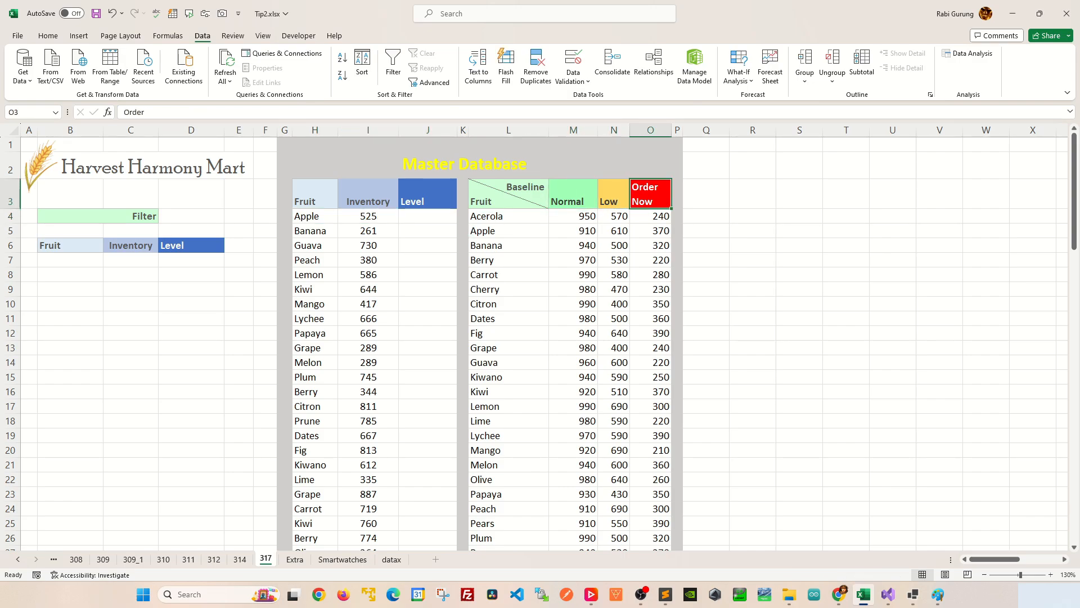
click(573, 194)
click(613, 195)
click(650, 194)
click(315, 216)
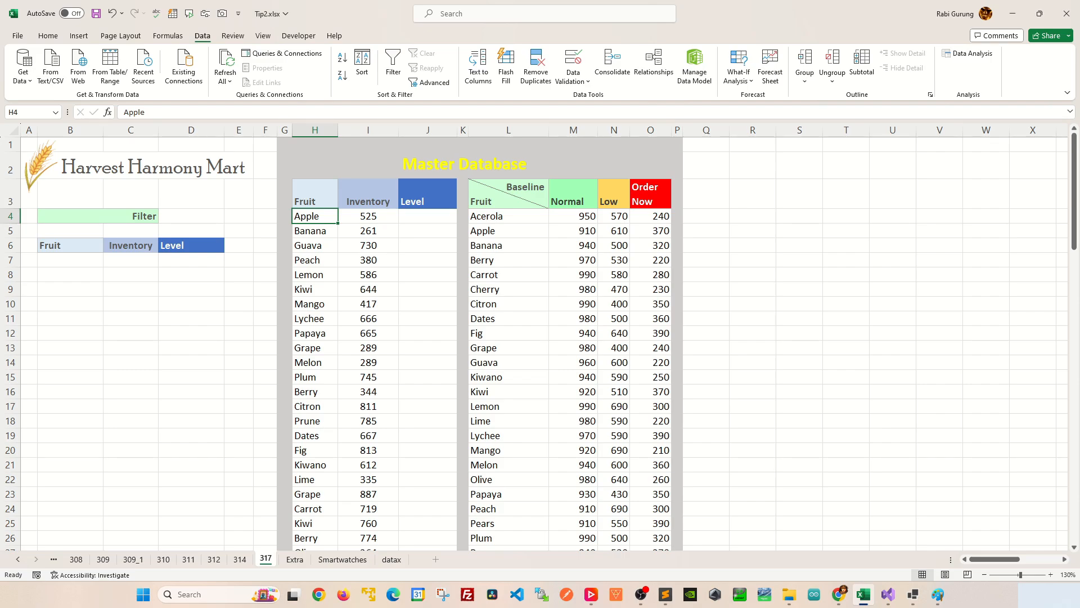
drag(508, 230, 651, 231)
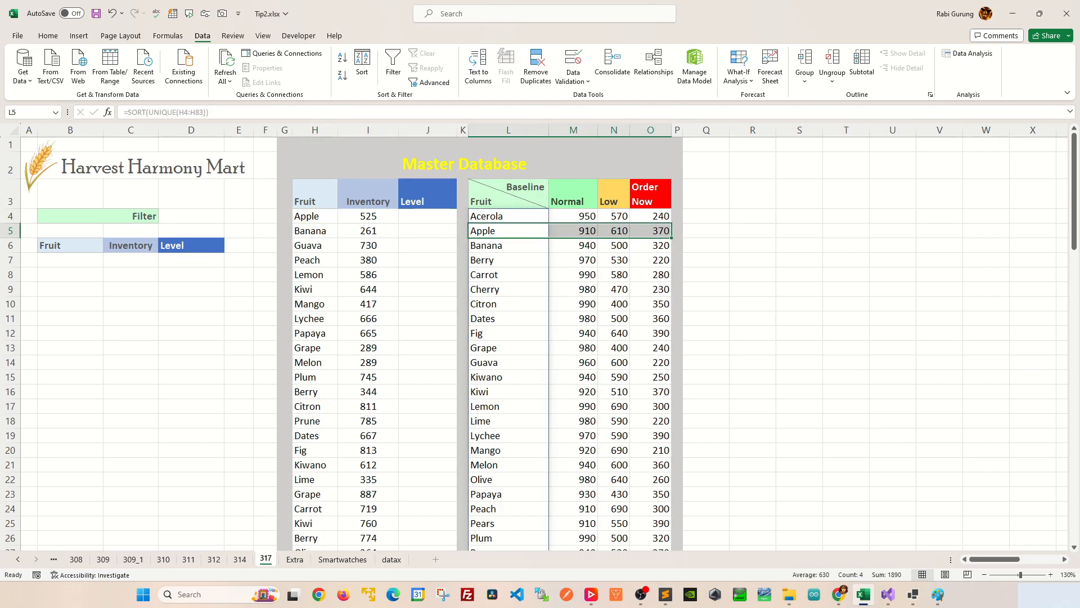
click(315, 216)
Start a FILTER formula in R5 with the baseline table $L$4:$O$28 as its absolute array.
click(753, 230)
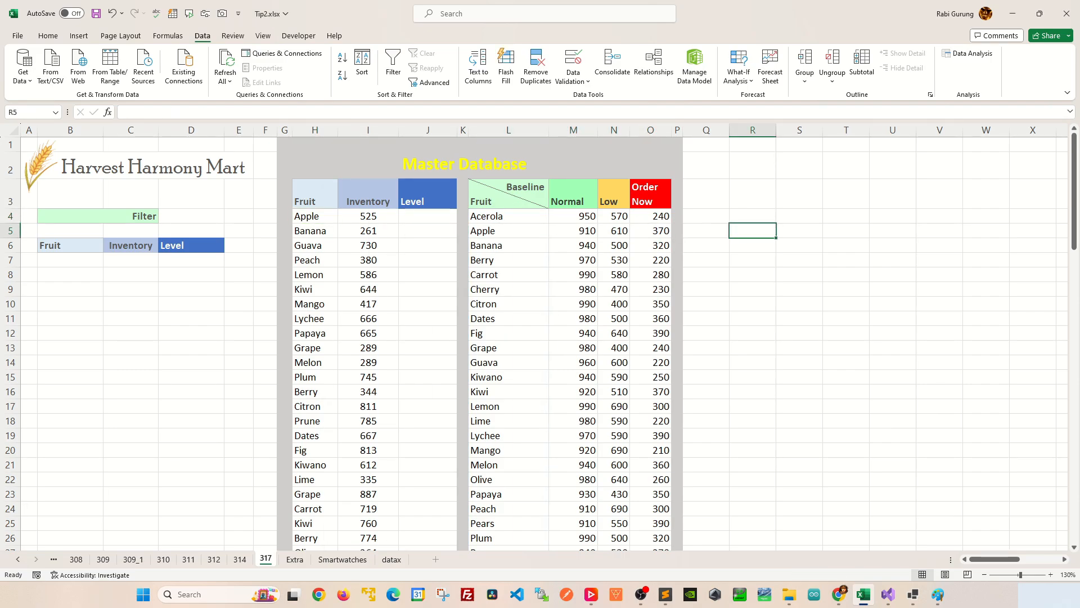
text(=FILTER()
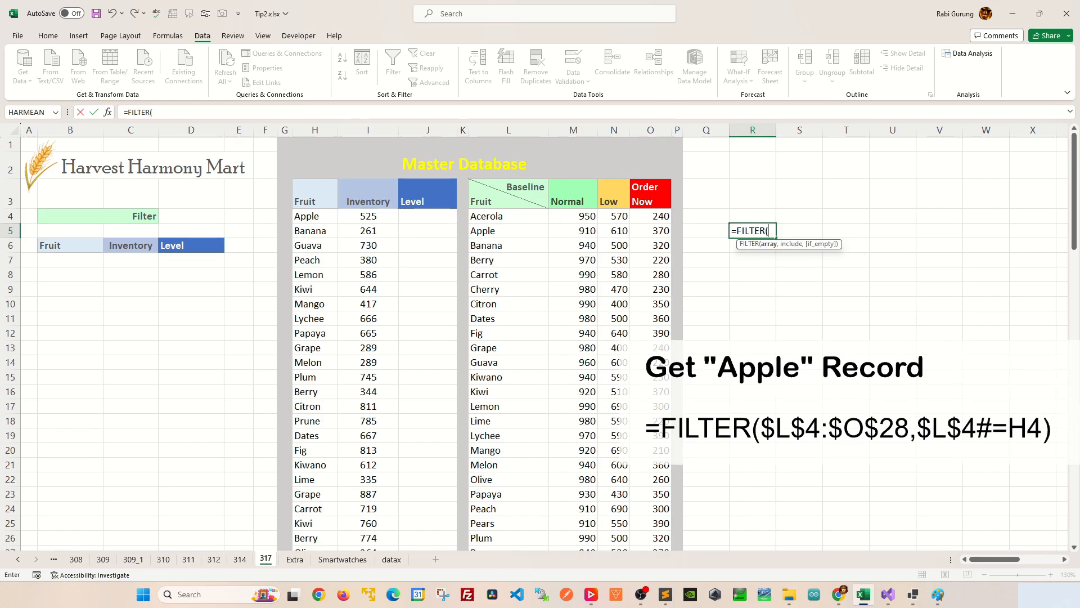
drag(485, 216, 668, 221)
key(ctrl+shift+Down)
scroll(570, 338, up, 1)
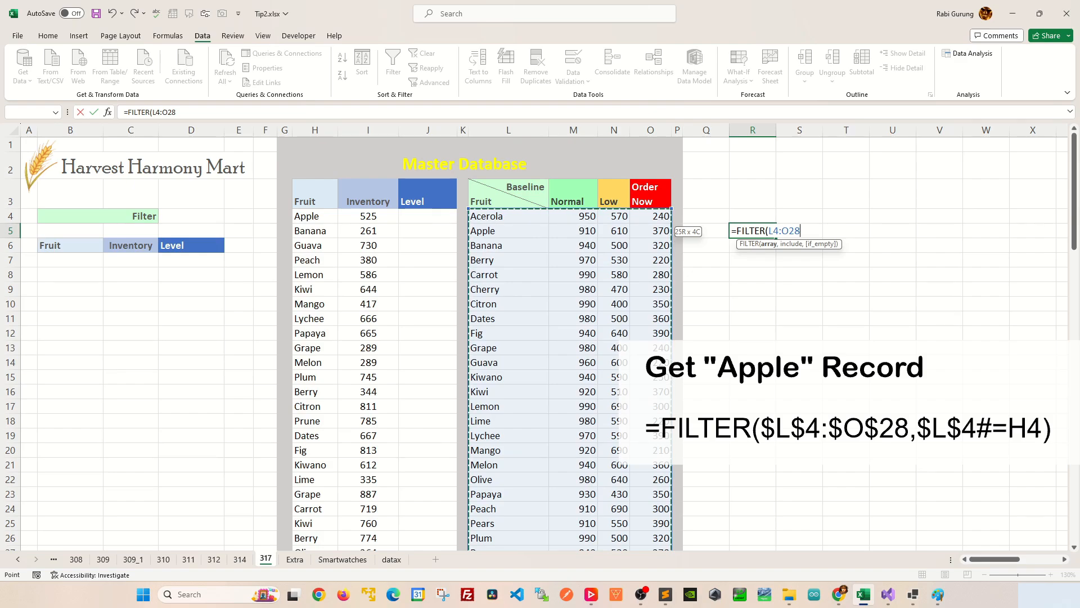
key(F4)
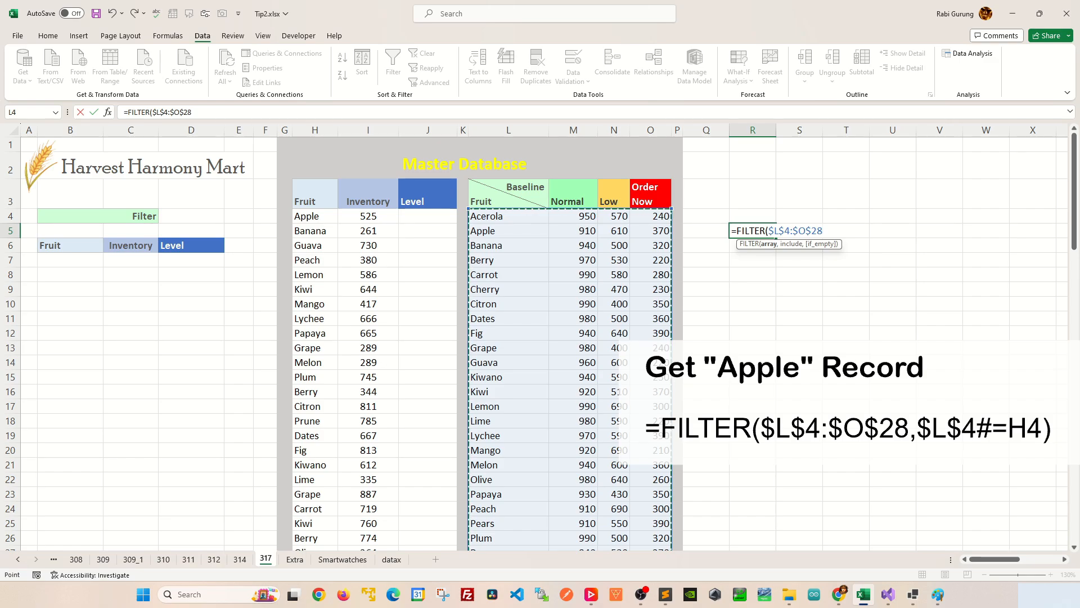
text(,)
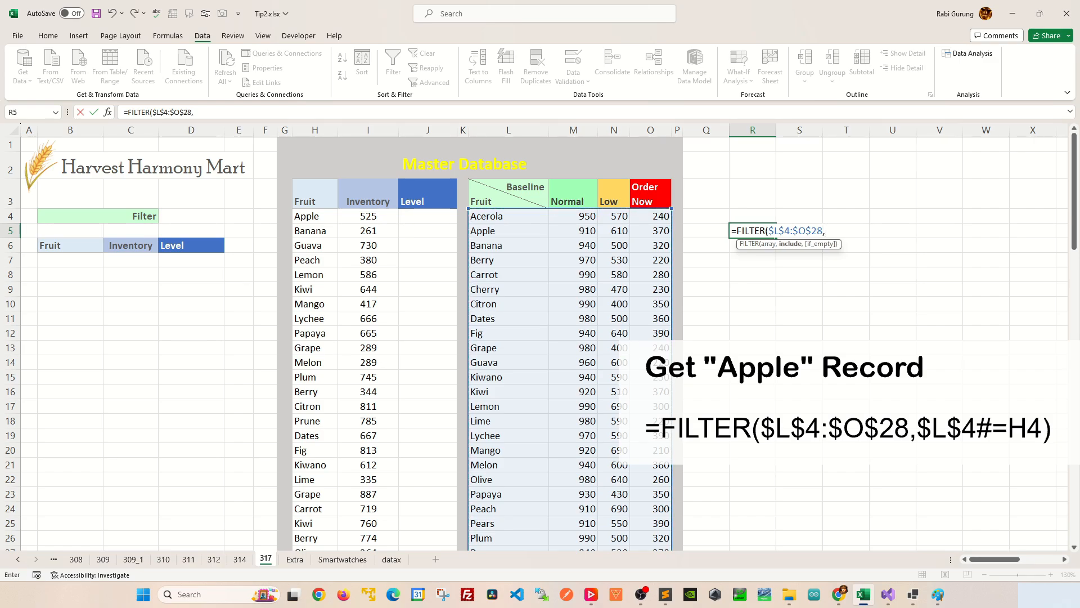
Complete the R5 FILTER formula with the include condition $L$4#=H4 to retrieve Apple's baseline record.
click(508, 216)
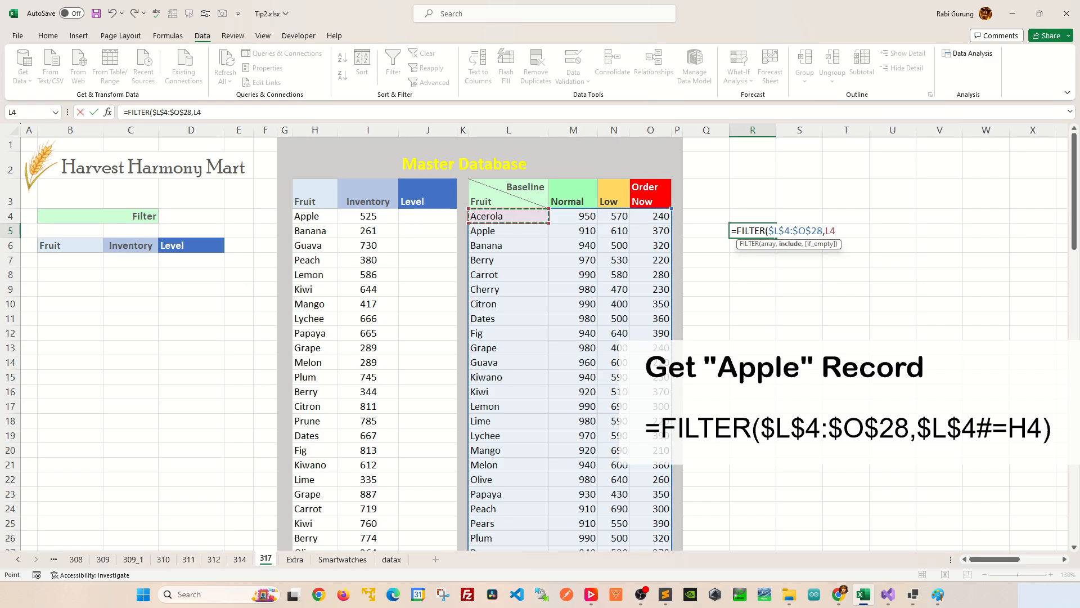
key(ctrl+shift+Down)
key(ctrl+BackSpace)
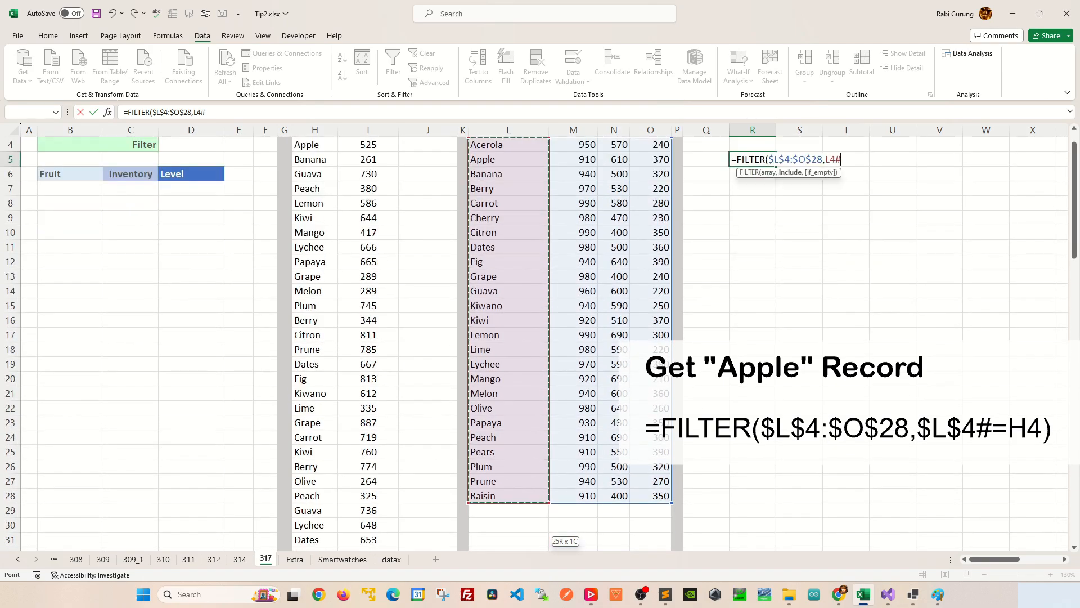
scroll(540, 338, up, 1)
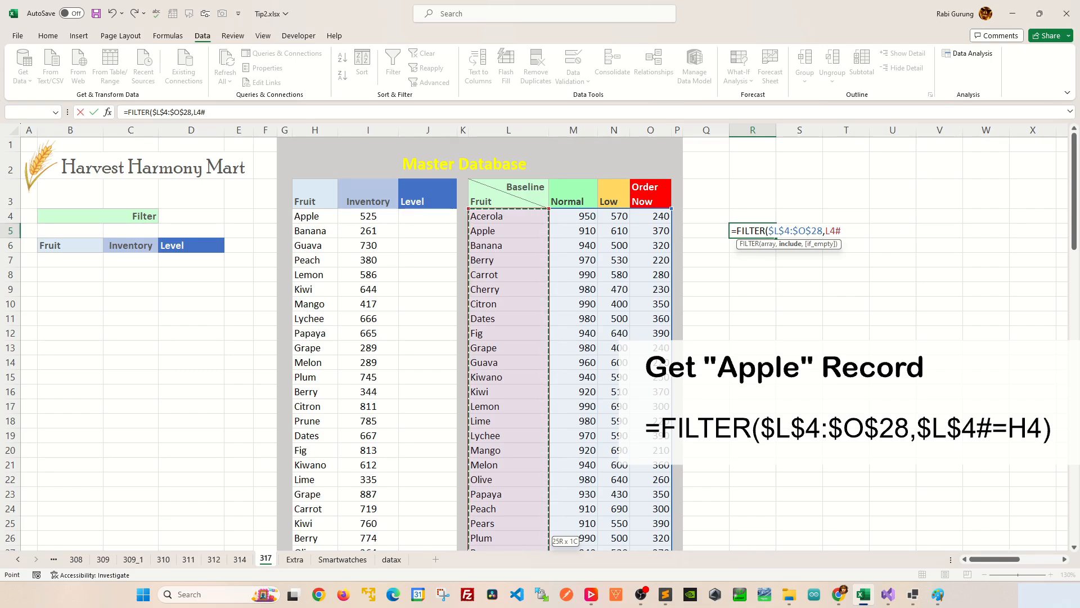
key(F4)
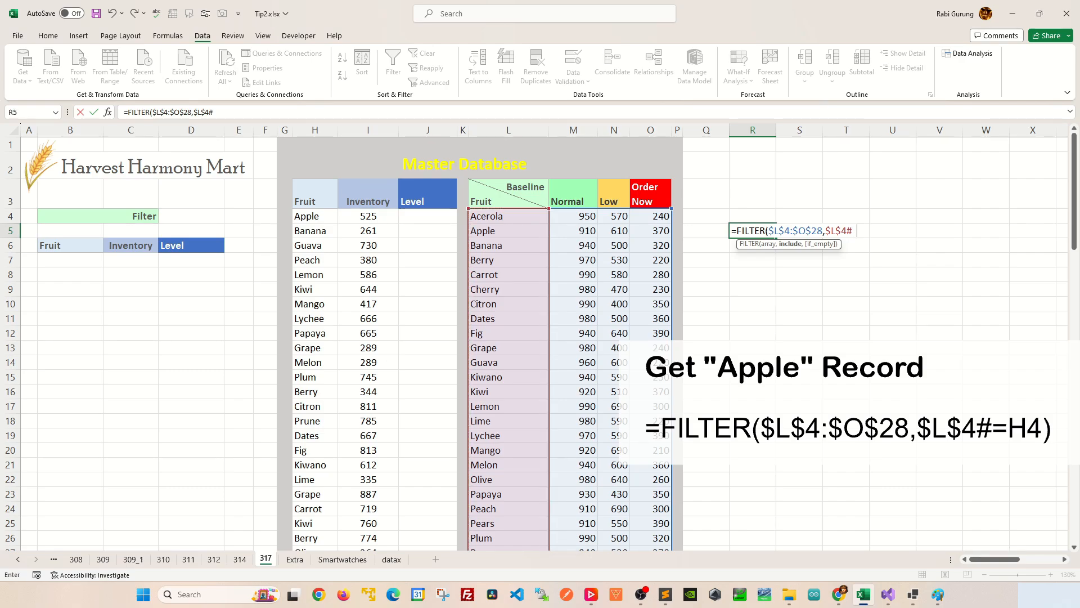
click(315, 216)
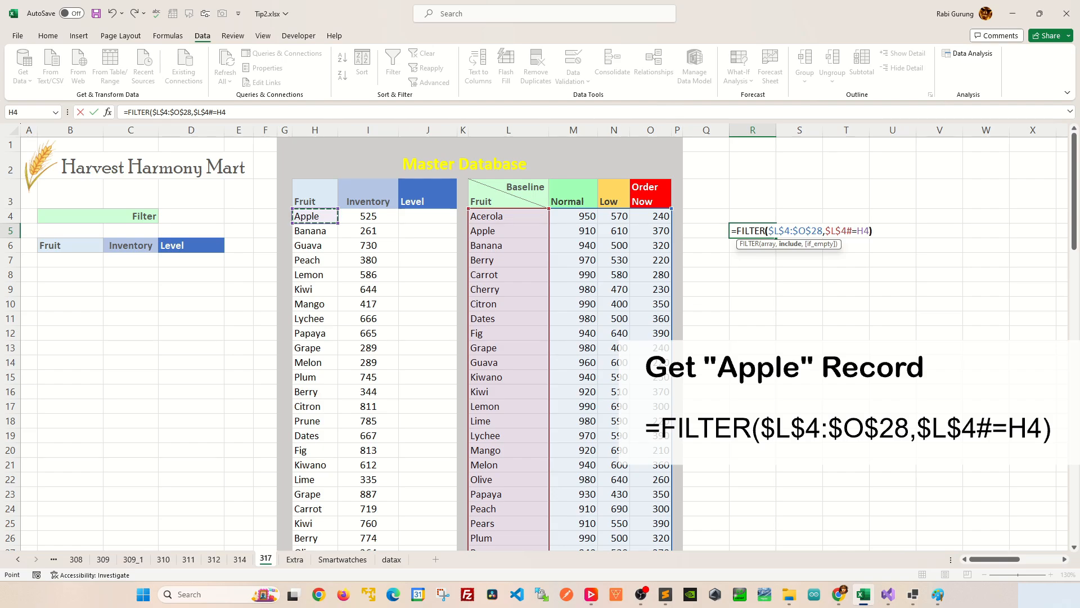
text())
key(Return)
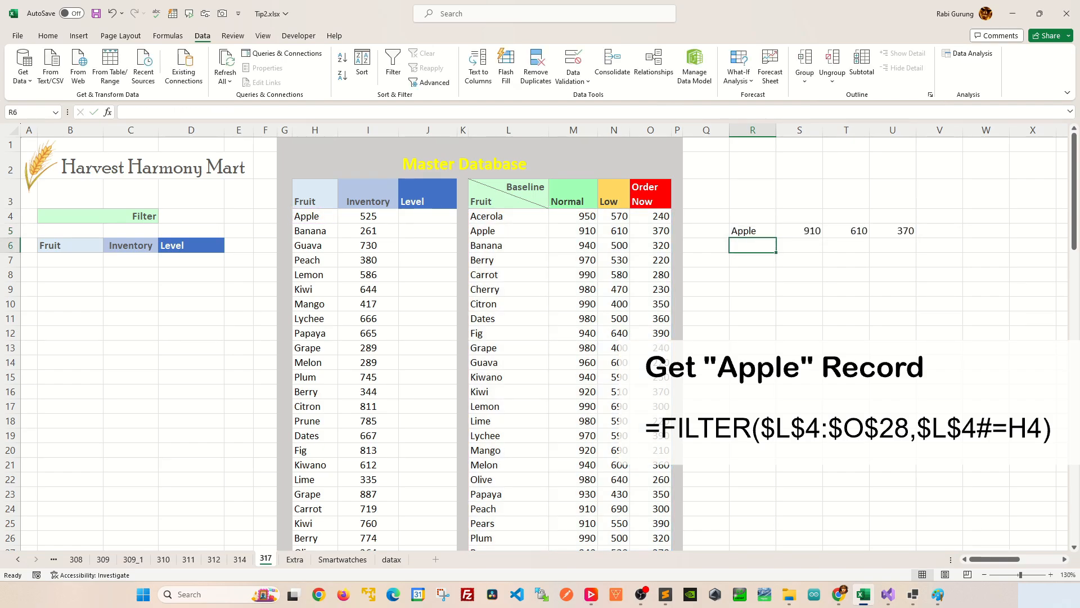
Set Apple's Normal baseline in M5 to 920 to test the FILTER formula.
drag(508, 231, 650, 231)
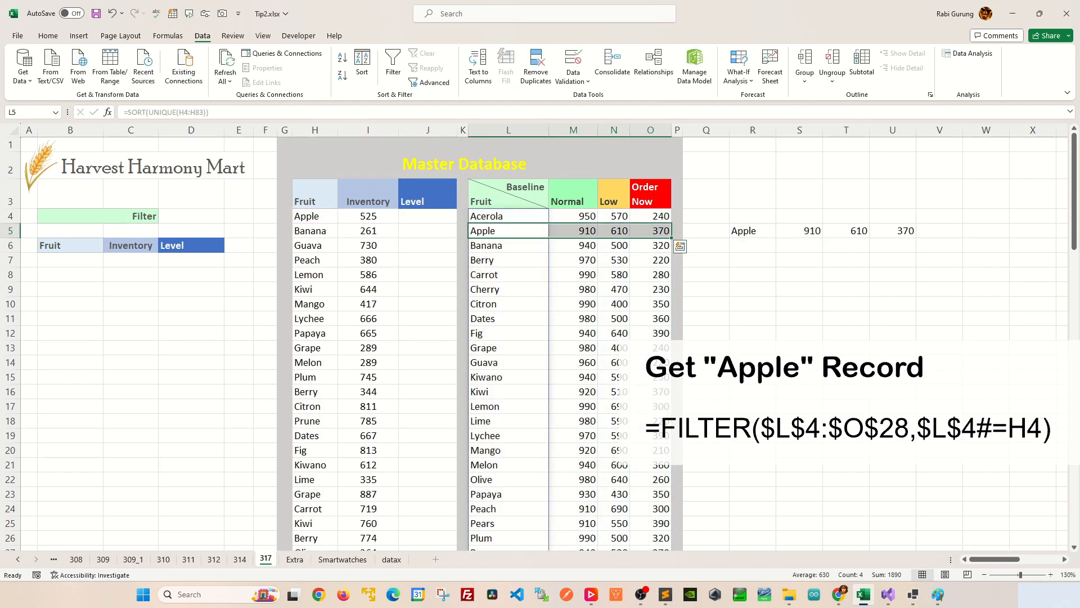
click(573, 231)
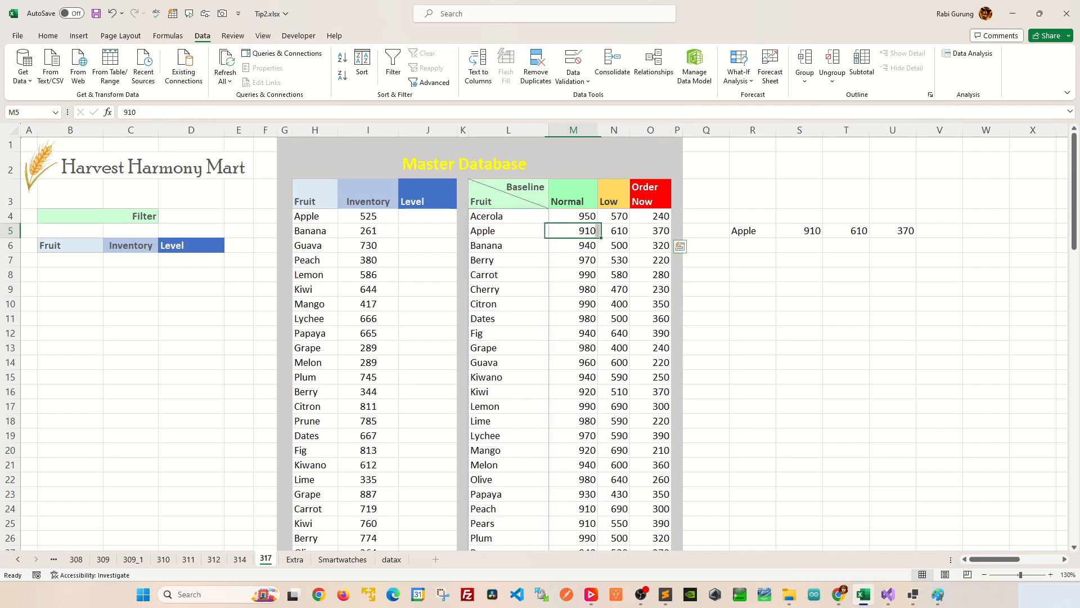
text(920)
key(Return)
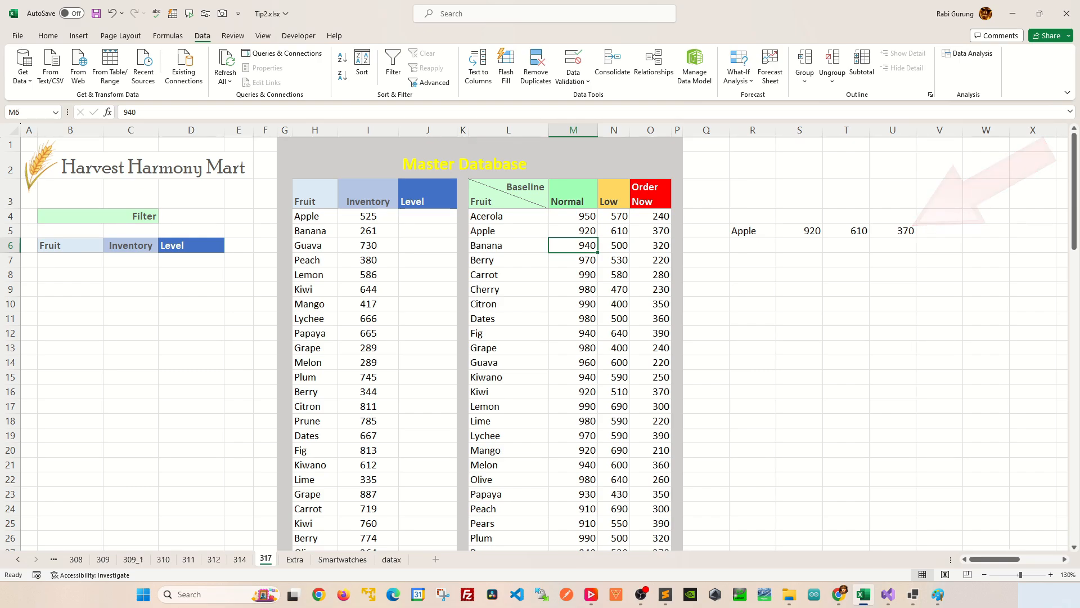
Enter =INDEX(FILTER($L$4:$O$28,$L$4#=H4),4) in R6 to extract Apple's Order Now baseline.
click(753, 245)
text(=FILTER($L$4:$O$28,$L$4#=H4))
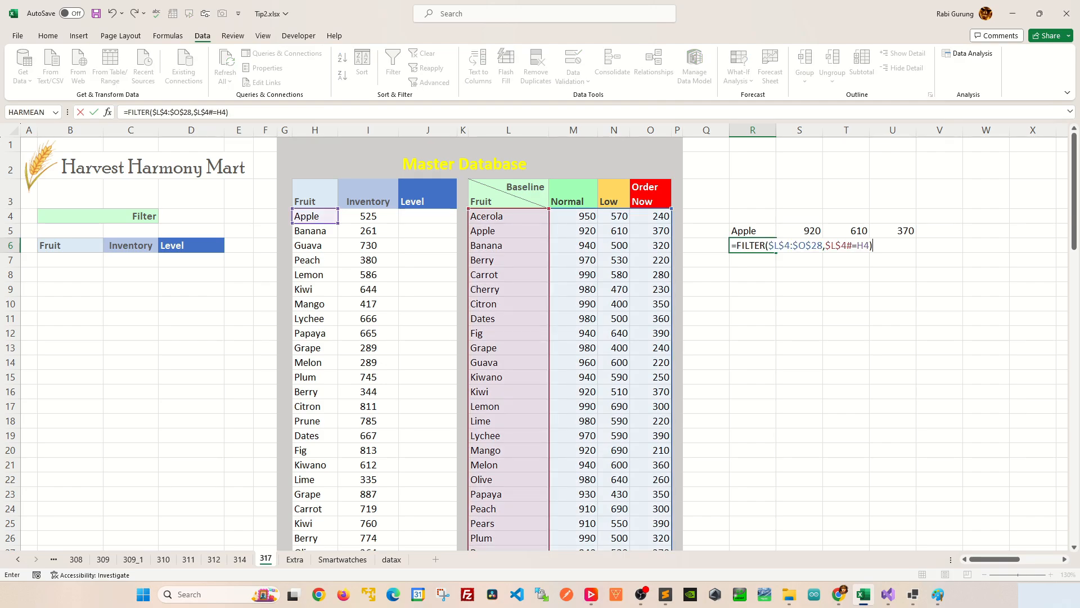
key(F2)
key(Home)
key(Right)
text(INDEX()
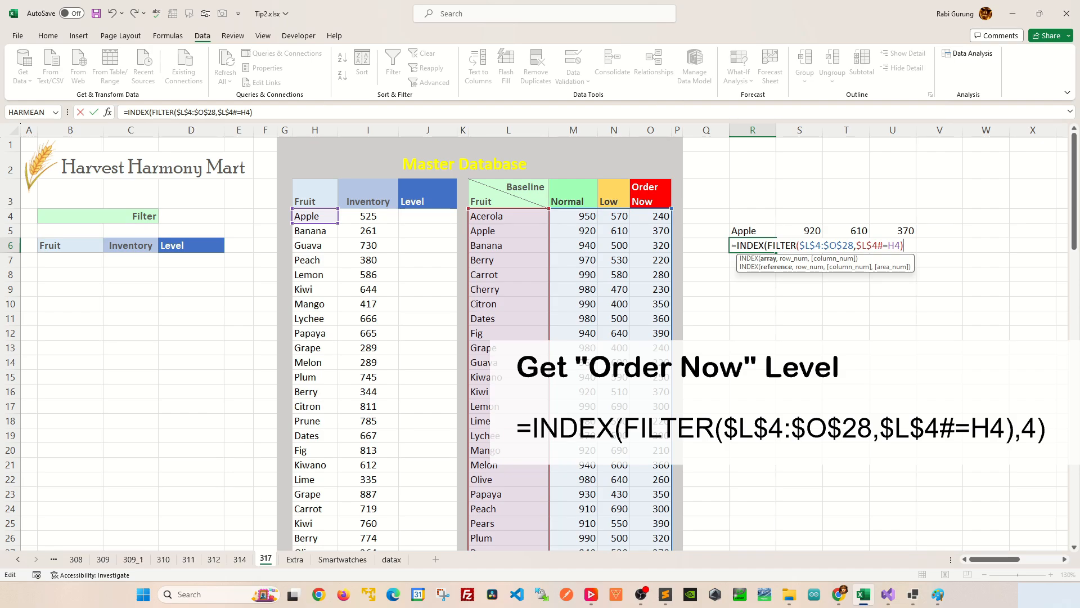
text(,)
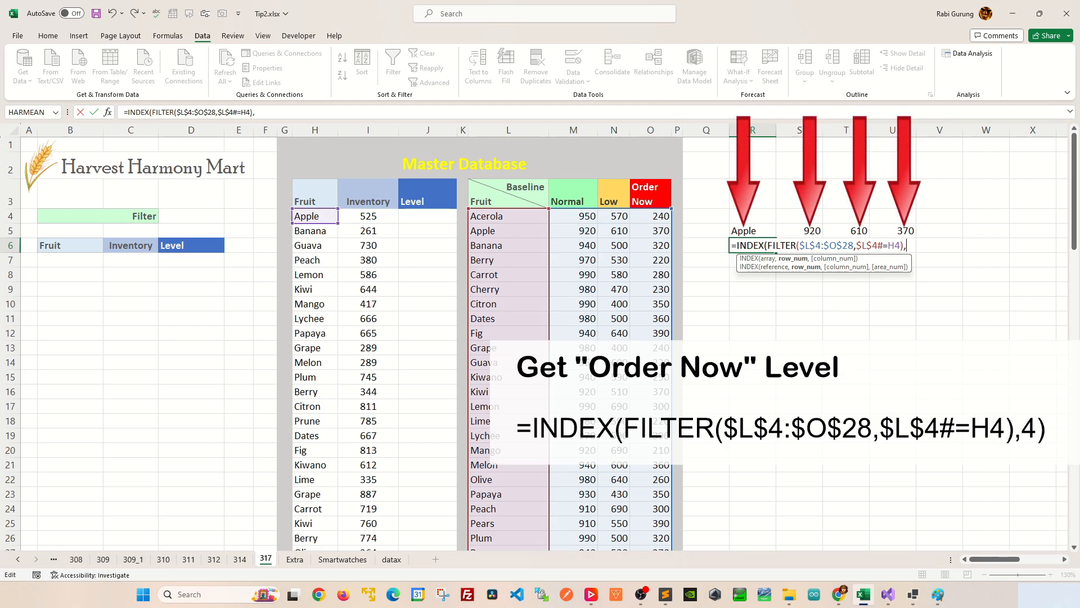
text(4)
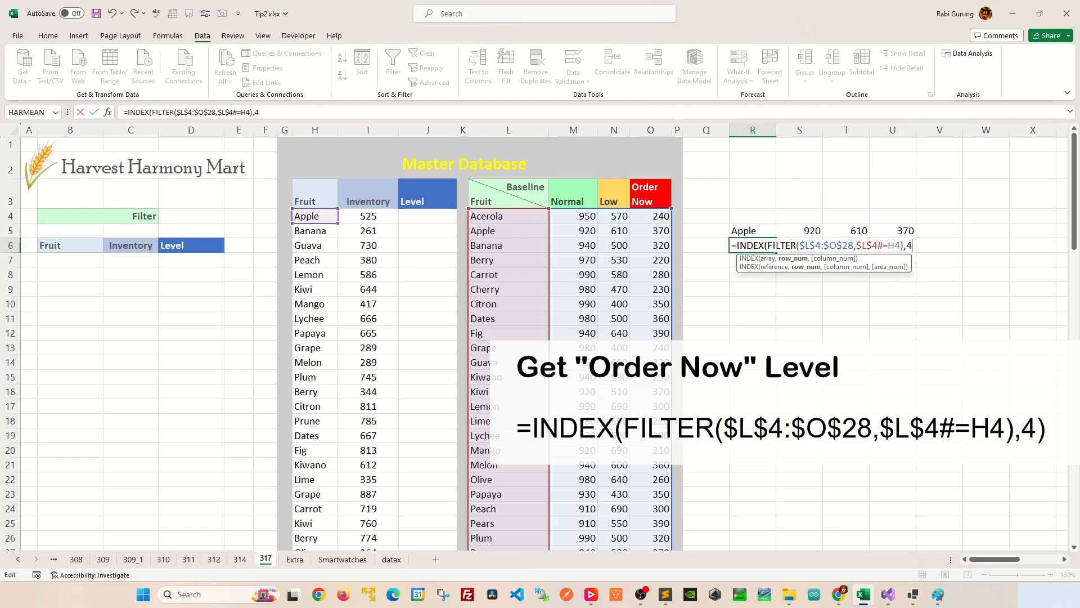
key(Return)
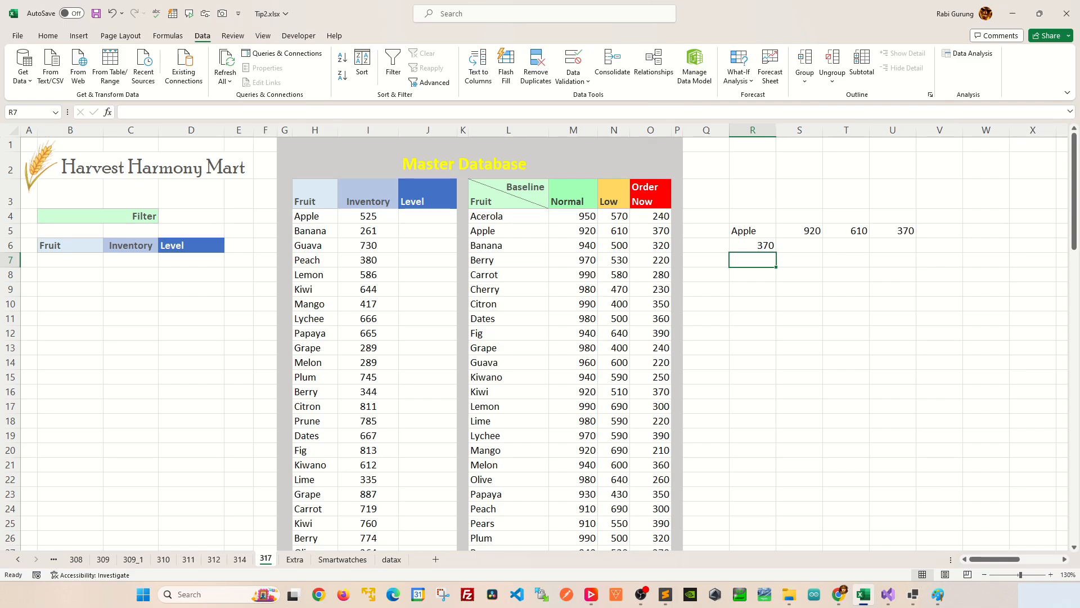
Start an IFS formula in J4 with the test I4<=INDEX(FILTER($L$4:$O$28,$L$4#=H4),4), returning the Order Now header $O$3.
click(427, 216)
text(=)
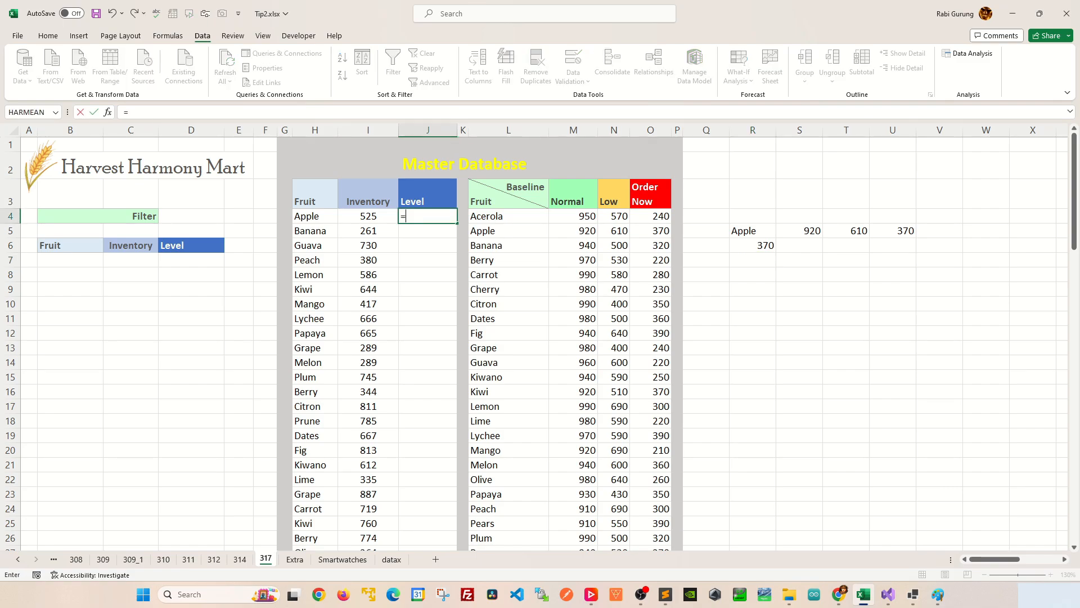
text(IFS)
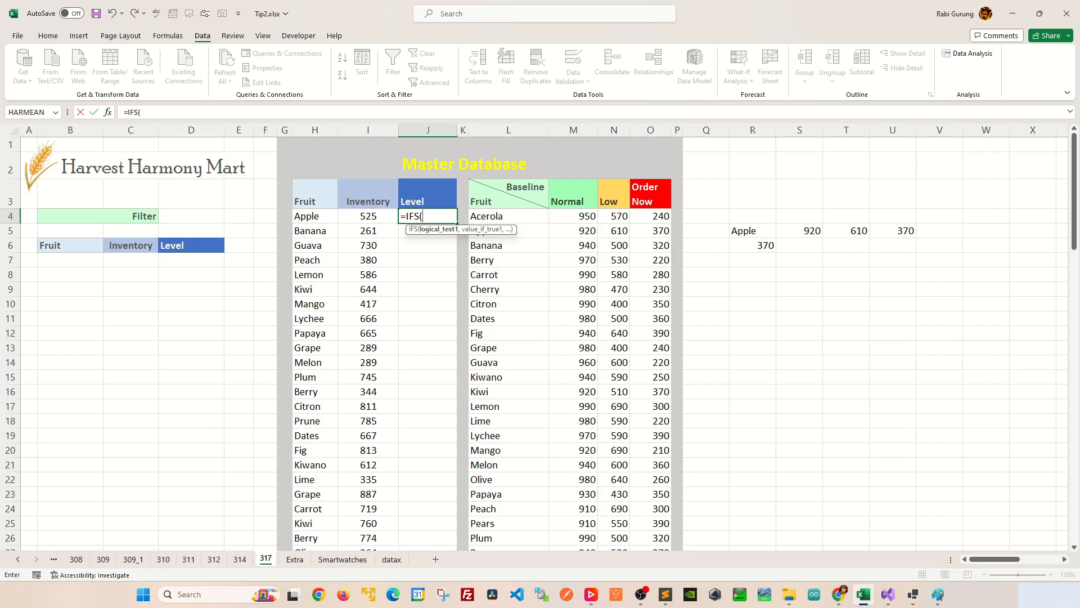
text(()
click(368, 216)
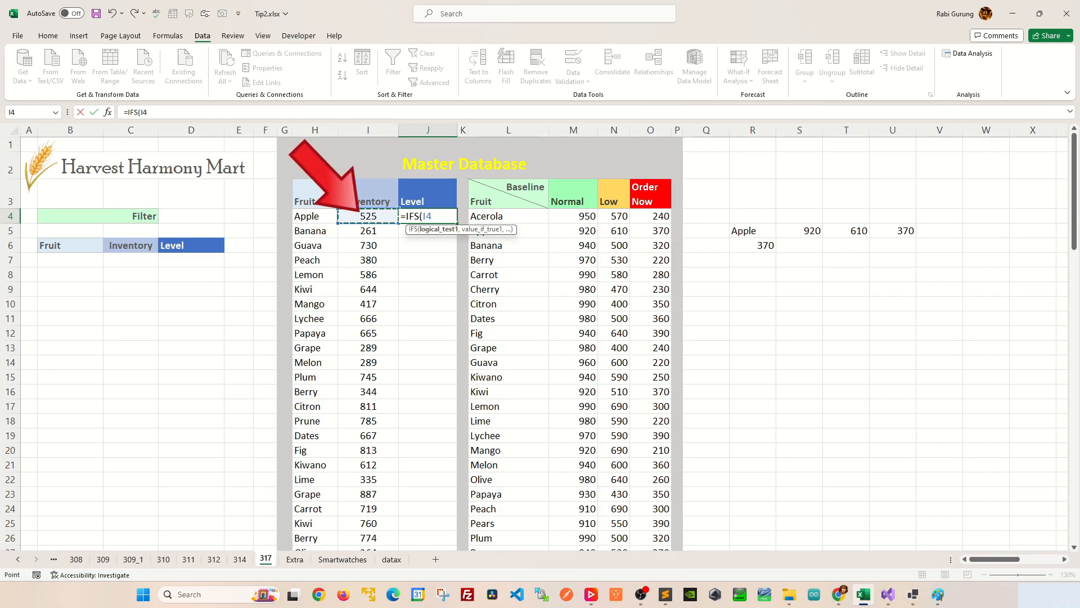
text(<=)
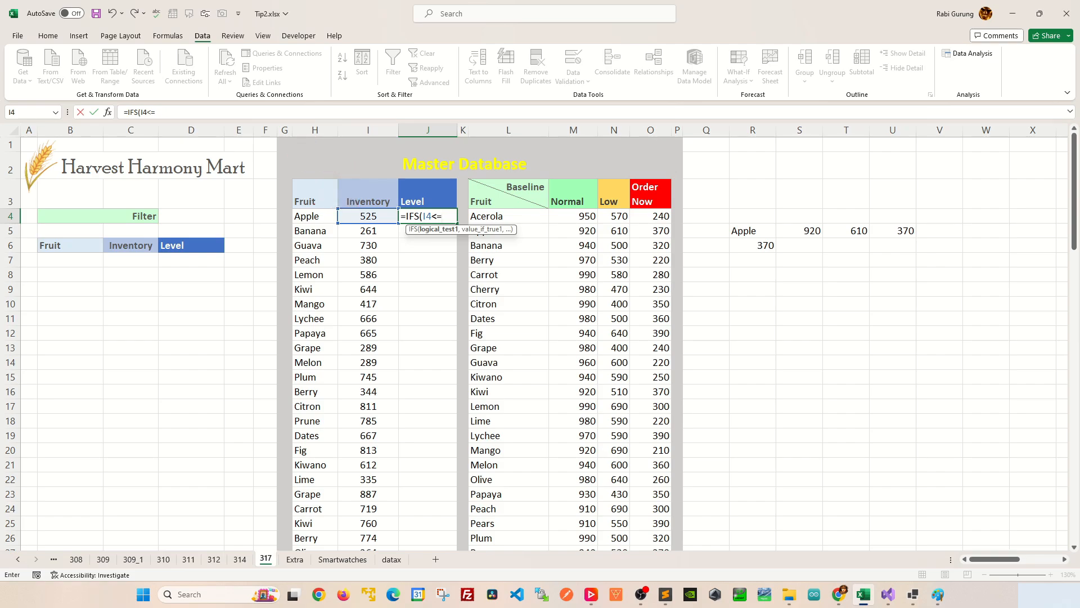
key(ctrl+v)
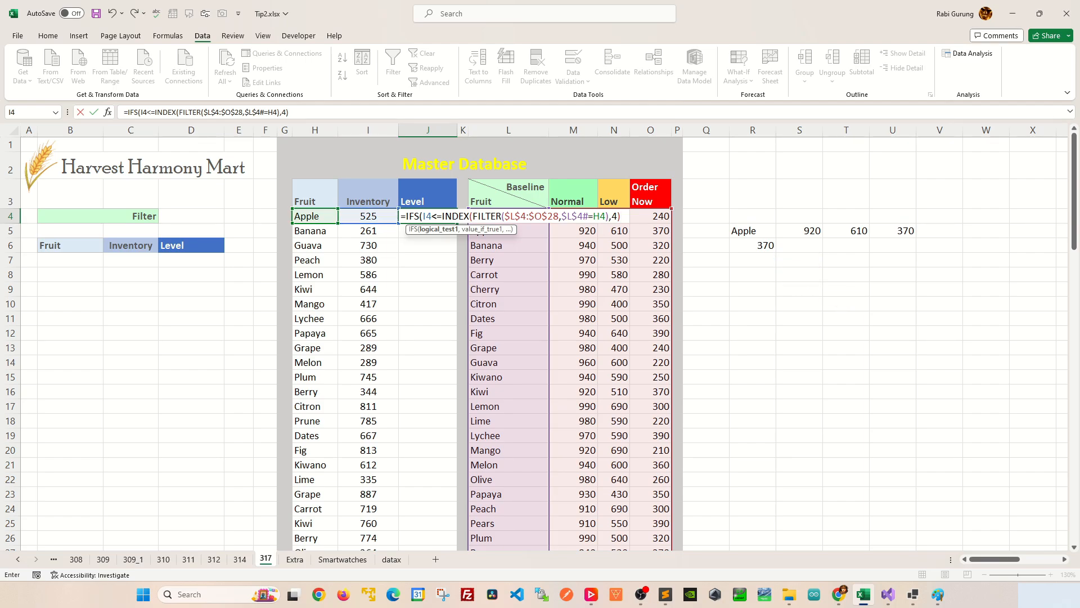
text(,)
click(650, 194)
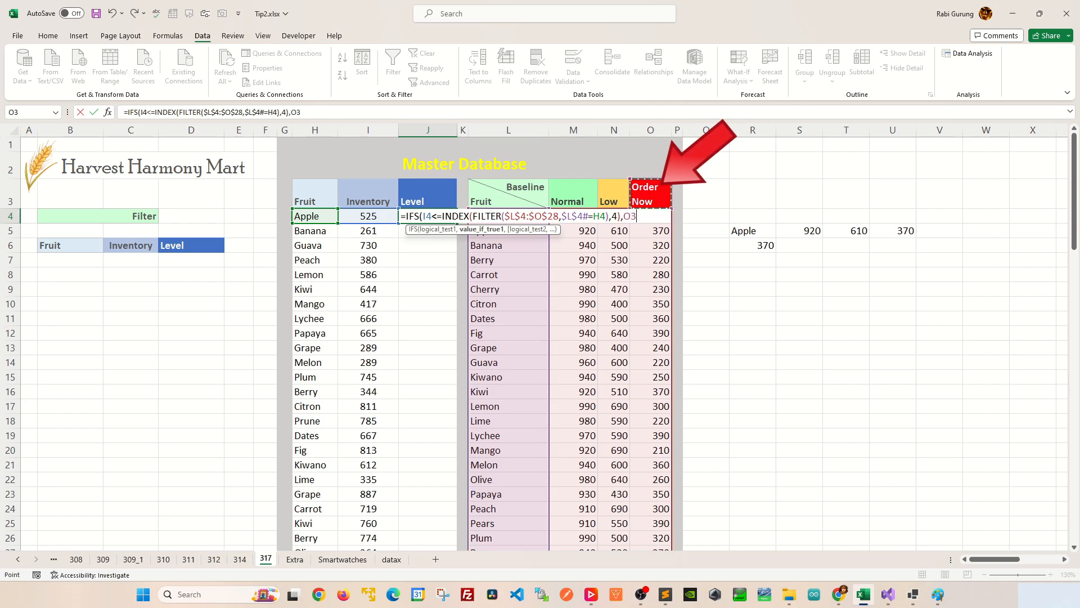
key(F4)
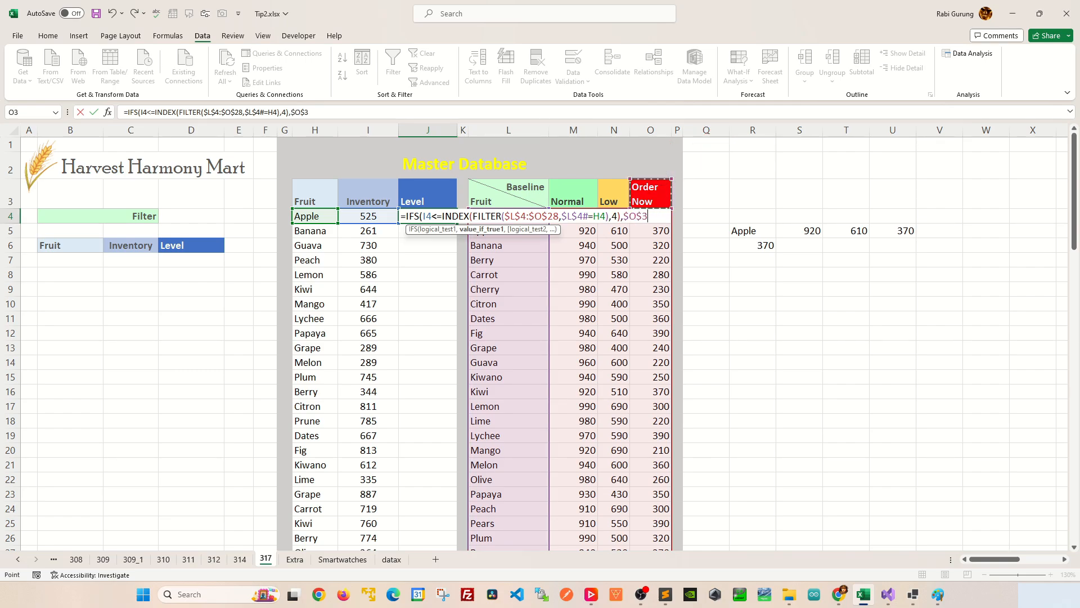
text(,)
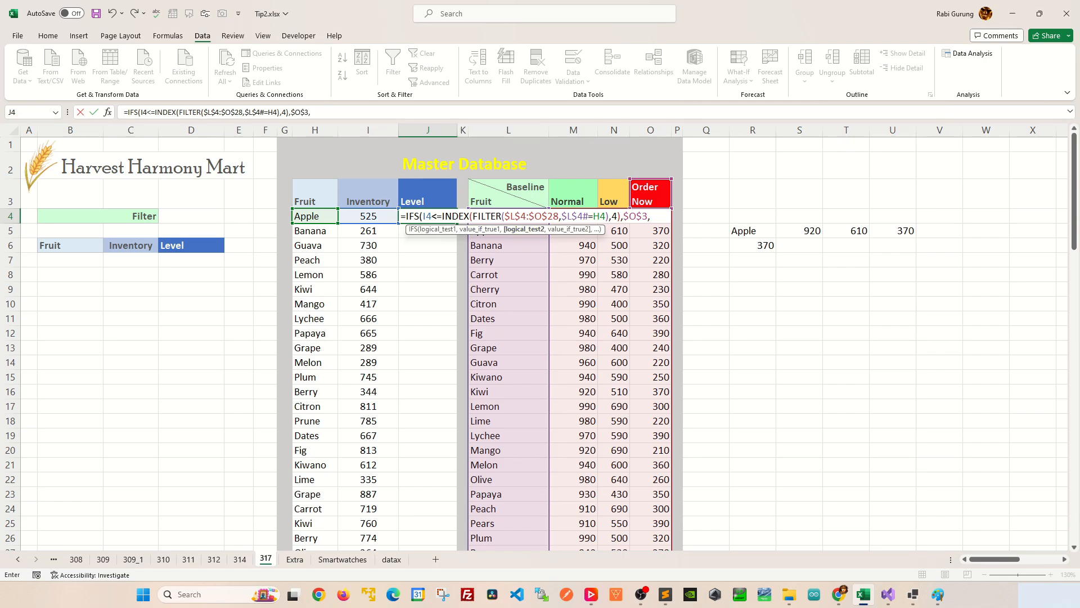
Add a second test to the J4 IFS formula, I4<=INDEX(FILTER($L$4:$O$28,$L$4#=H4),3), returning the Low header $N$3.
key(Left)
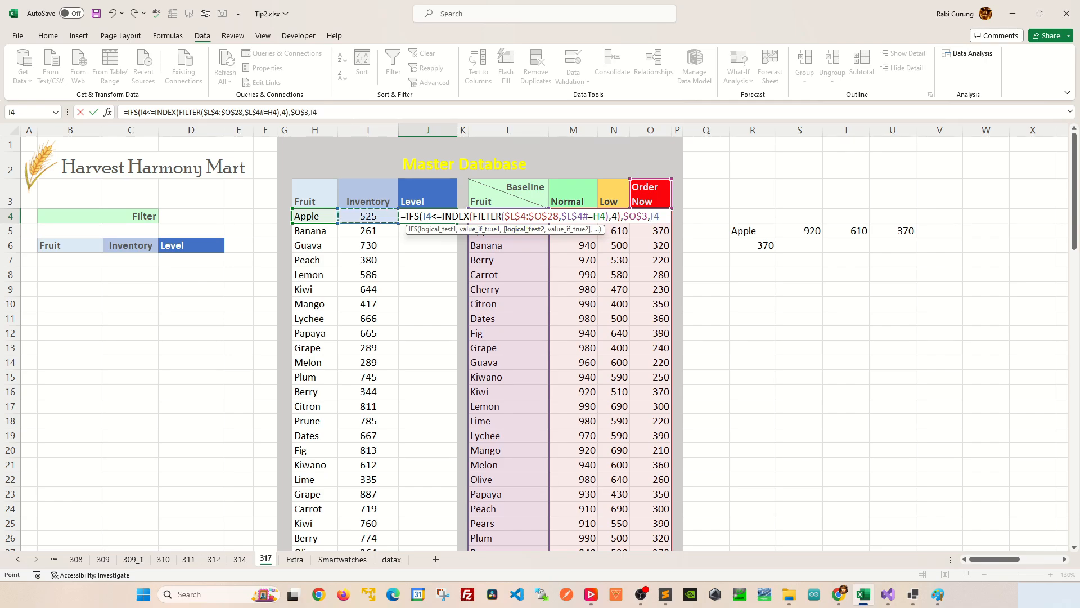
text(<=)
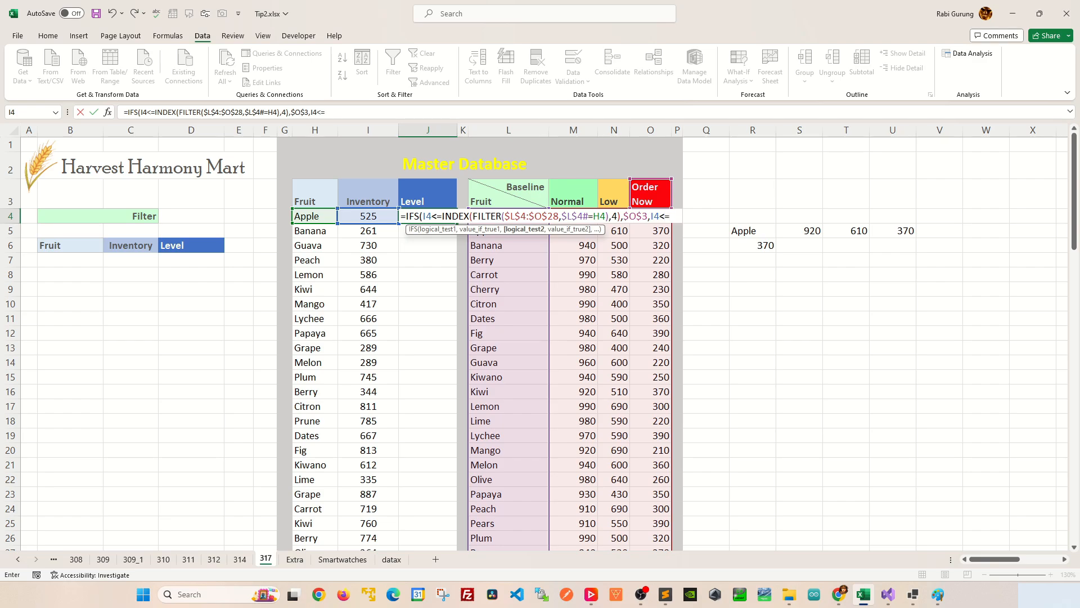
key(ctrl+v)
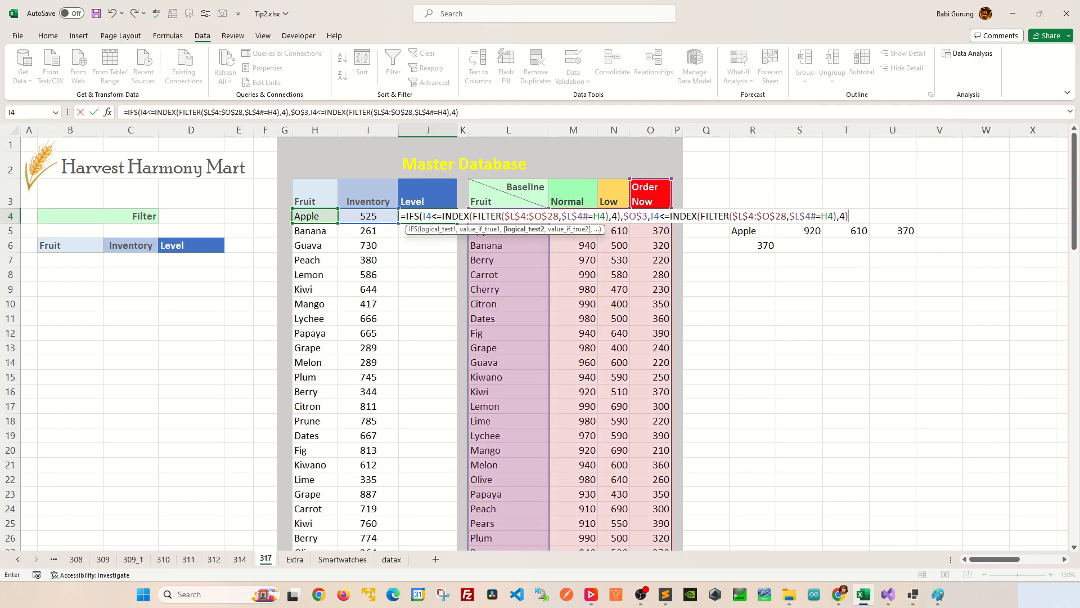
key(F2)
key(Left)
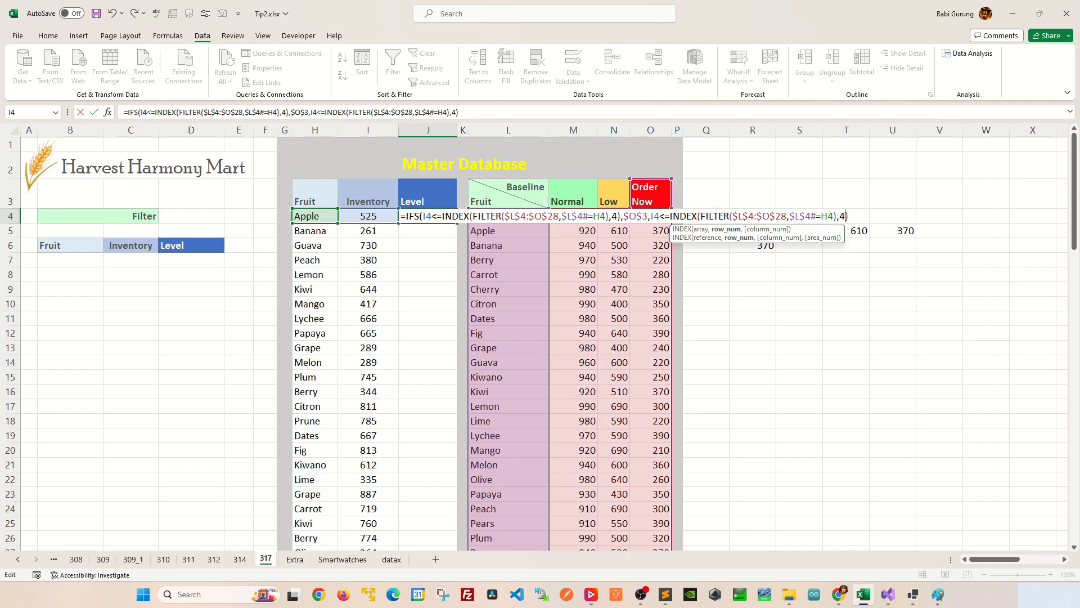
key(BackSpace)
text(3)
key(Right)
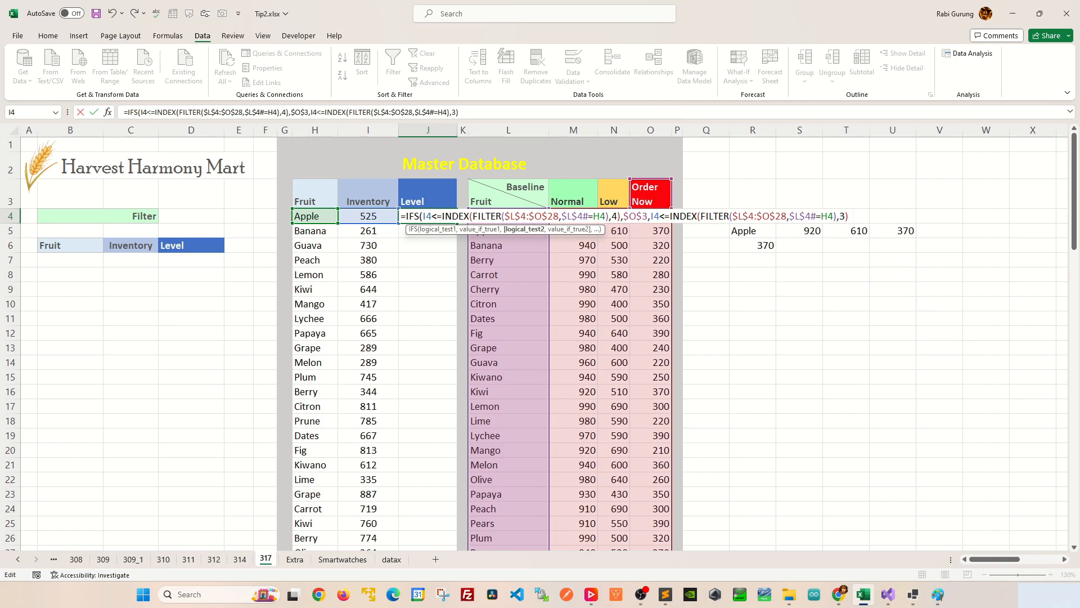
text(,)
click(618, 194)
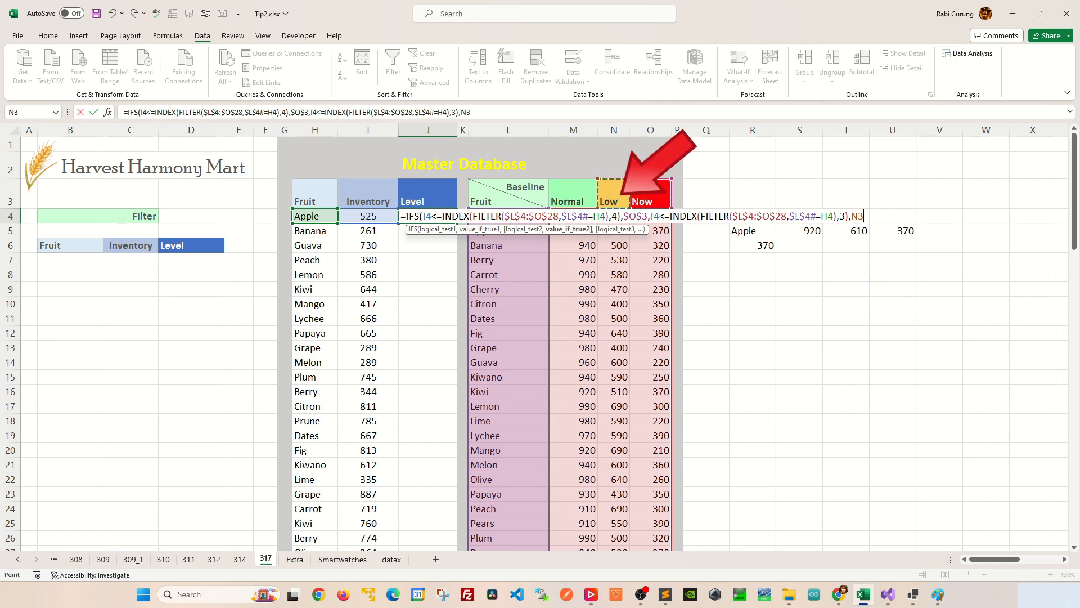
key(F4)
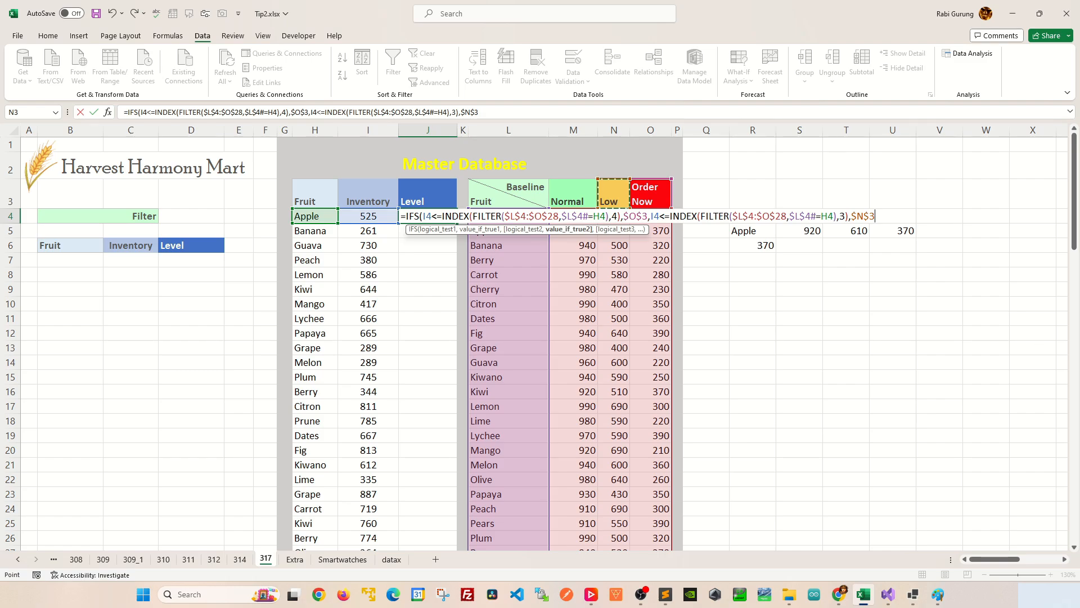
text(,)
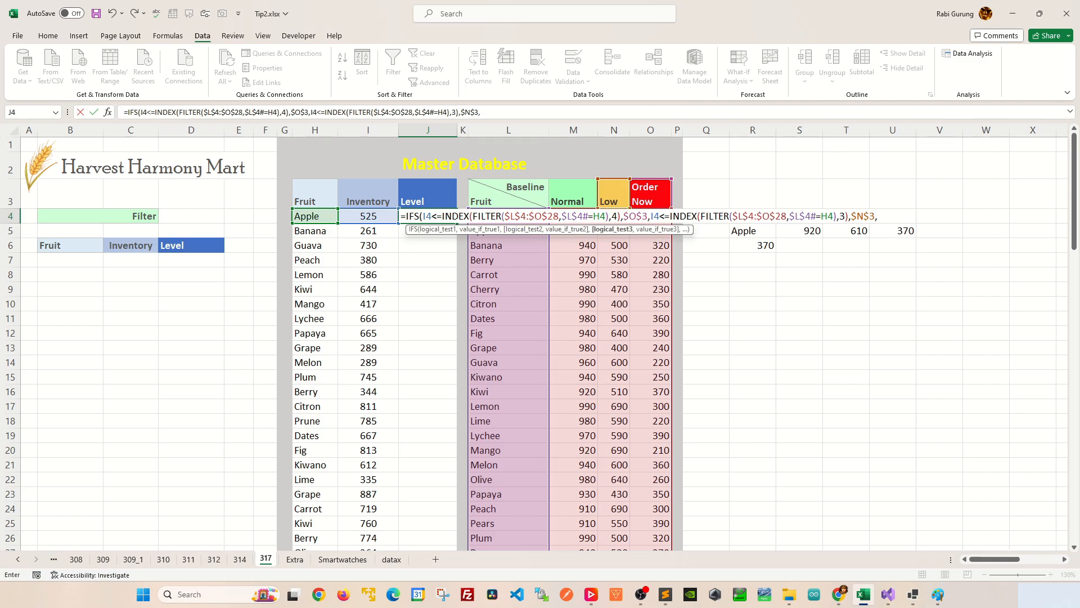
Add a third logical test to the J4 IFS formula: I4<=INDEX(FILTER($L$4:$O$28,$L$4#=H4),2).
key(Left)
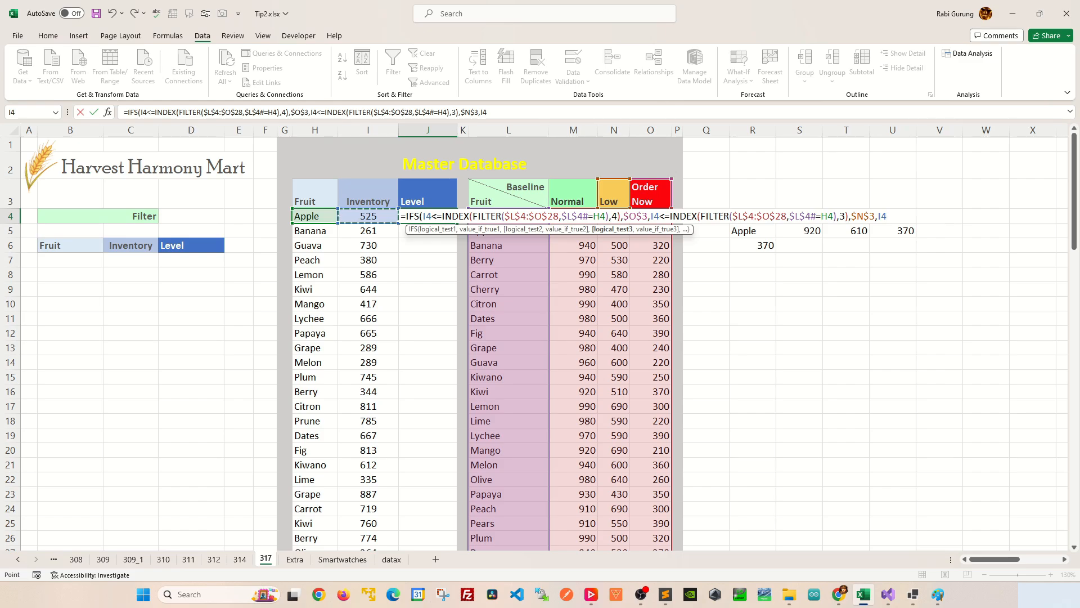
text(<=)
key(ctrl+v)
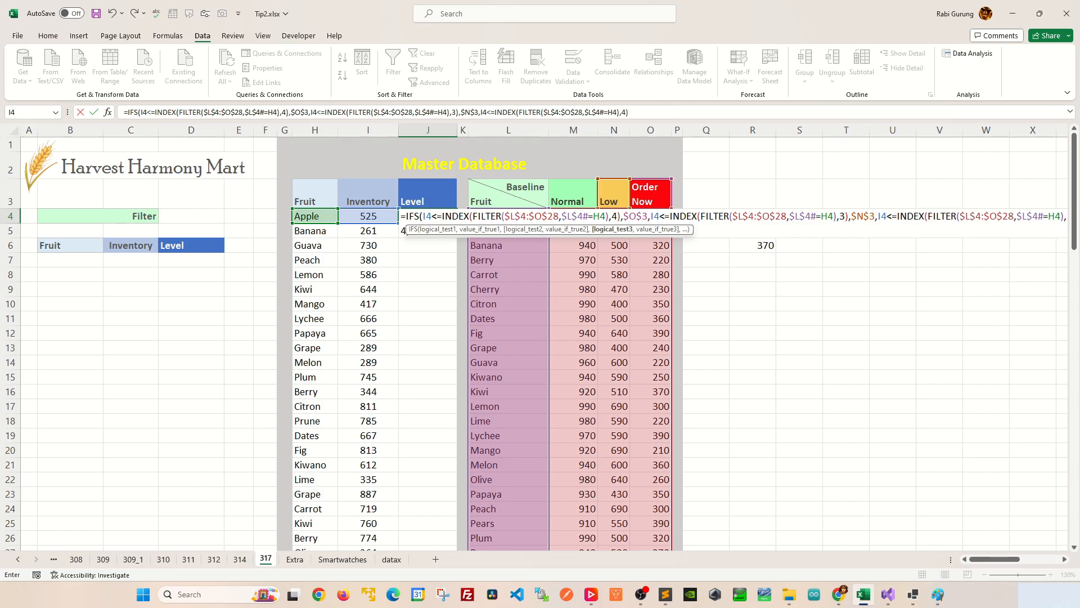
key(F2)
key(Left)
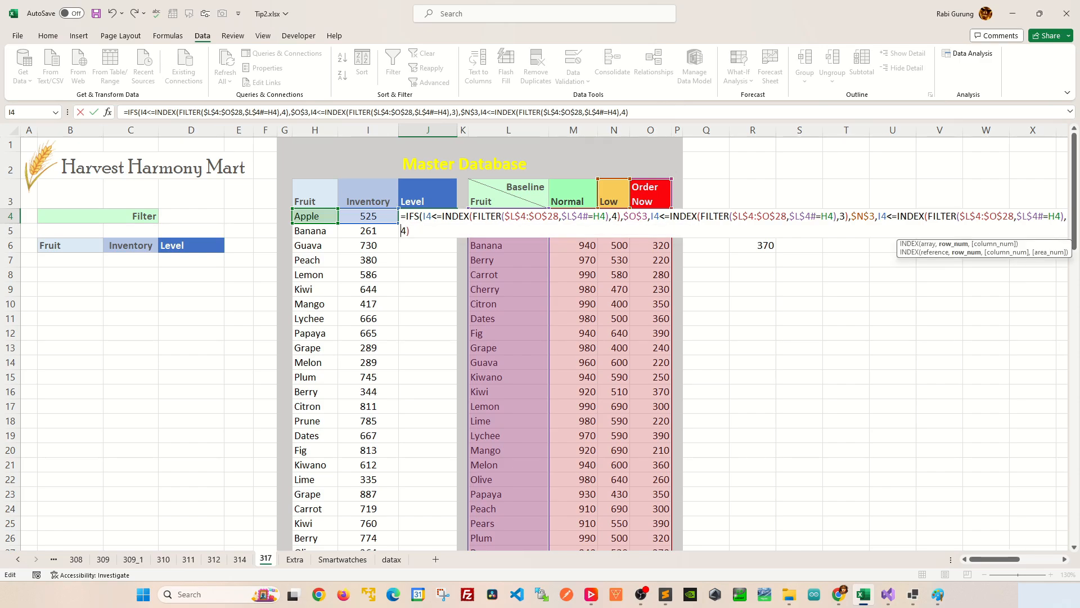
key(BackSpace)
text(2)
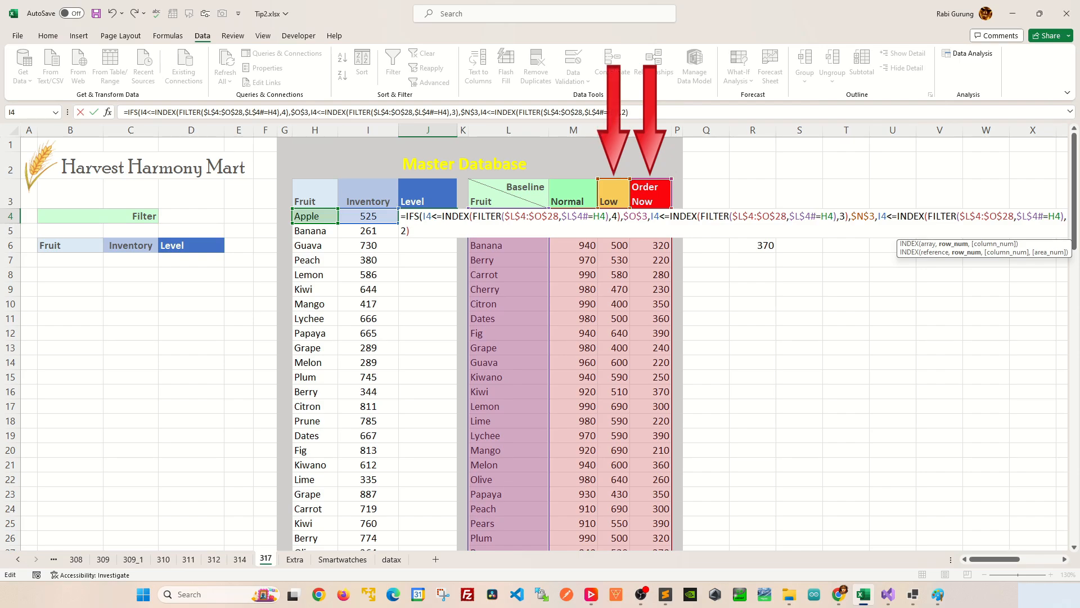
key(Right)
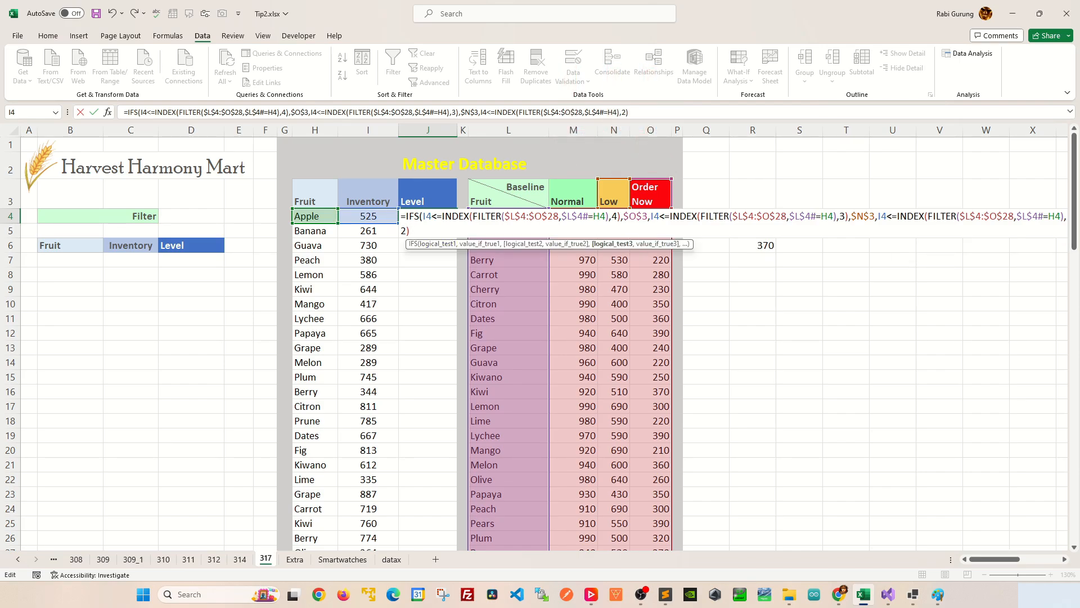
Make the third test in the J4 IFS formula return the Normal header $M$3 and complete the formula.
text(,)
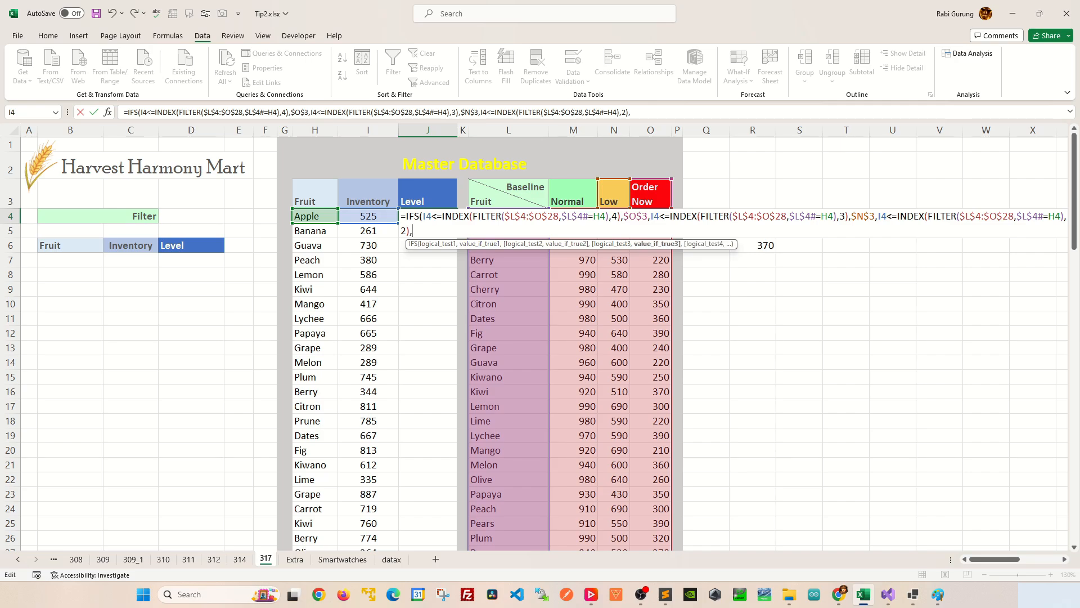
click(574, 194)
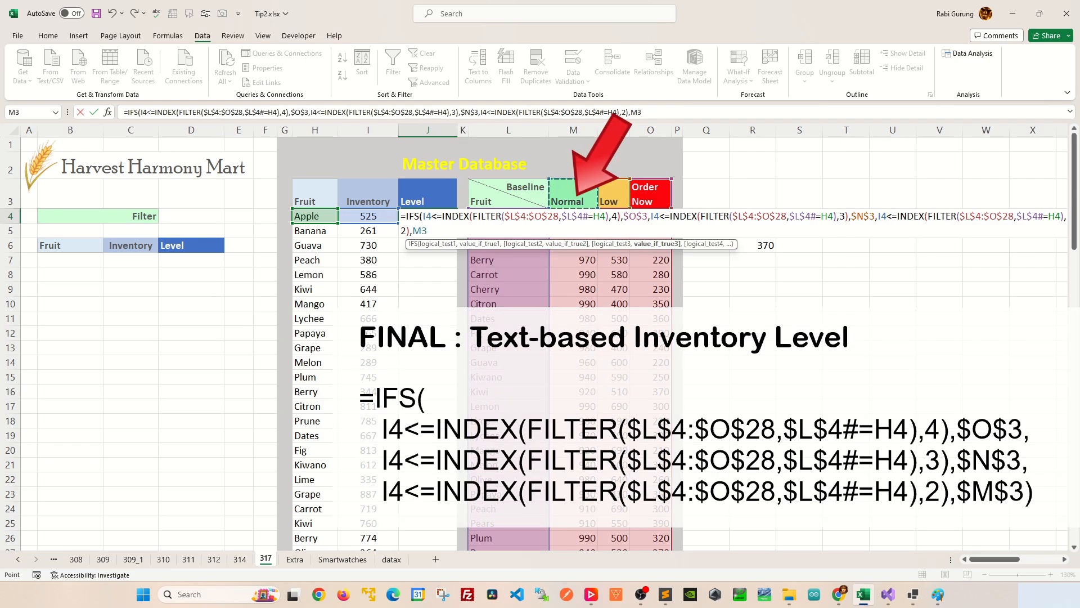
key(F4)
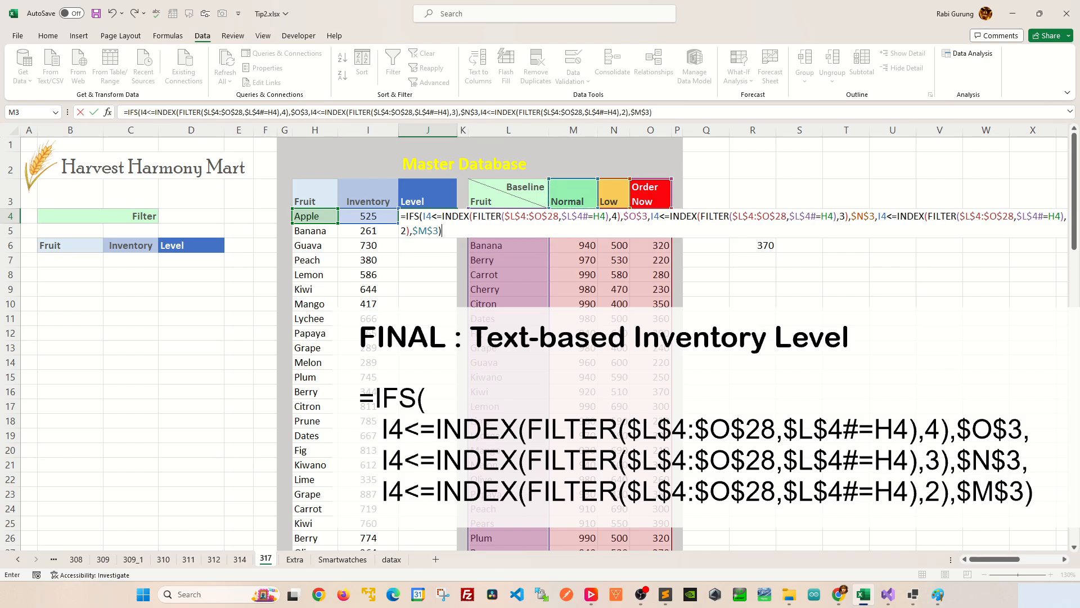
key(Return)
click(428, 216)
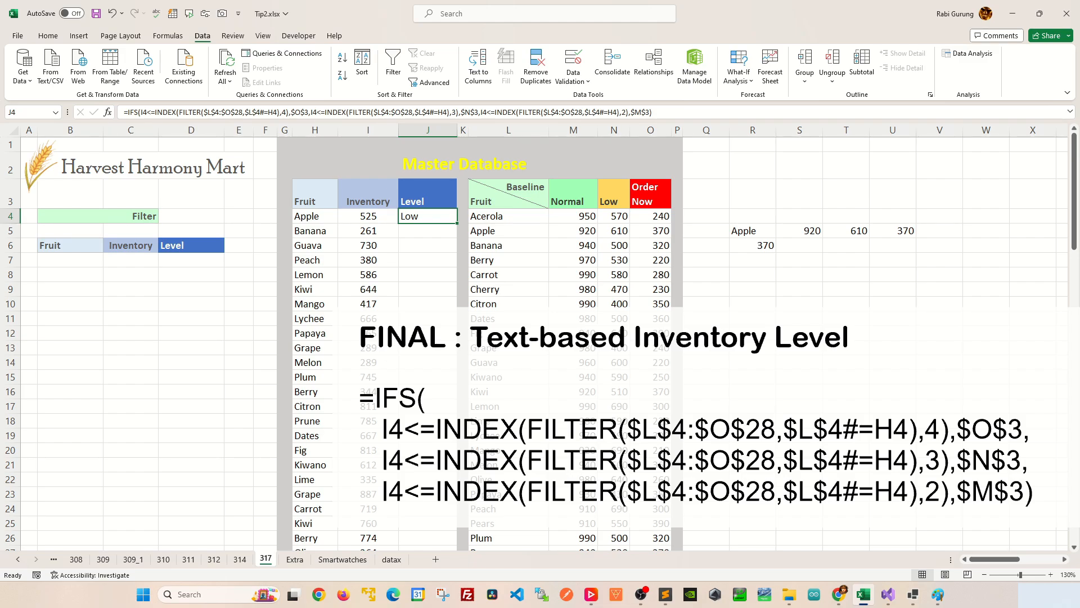
Set Apple's inventory in I4 to 900 to test the level formula.
click(368, 216)
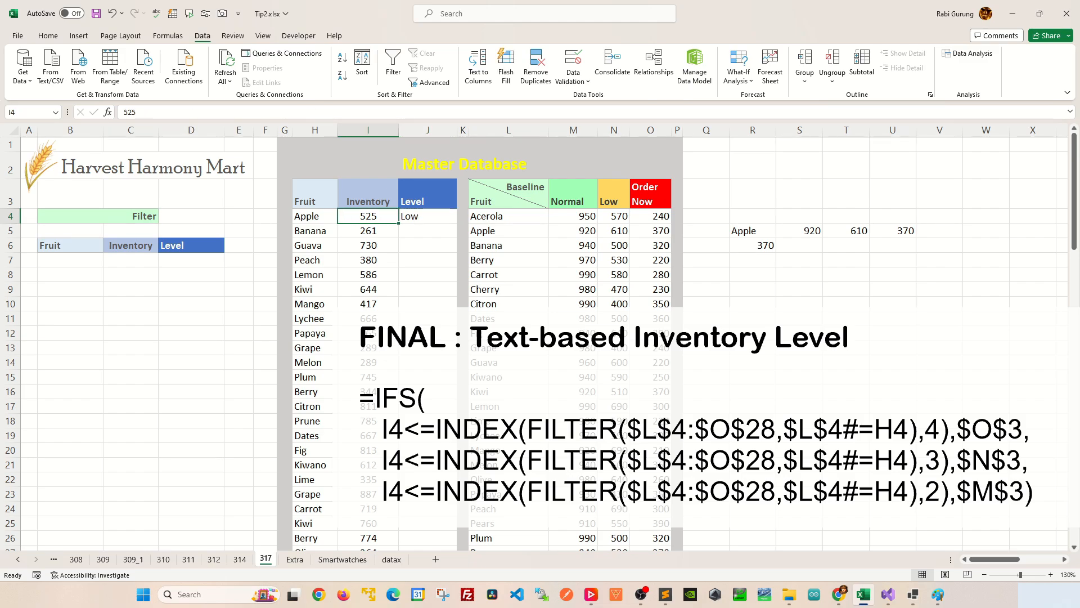
key(BackSpace)
text(900)
key(Return)
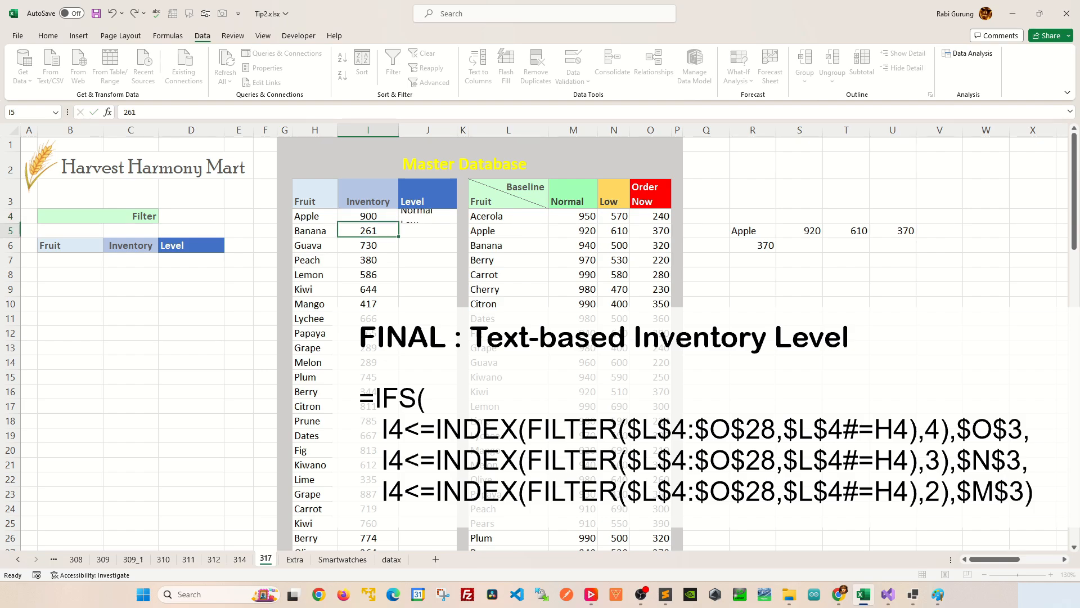
Fill the J4 formula down the whole Level column and check the copied formulas in several rows.
click(428, 216)
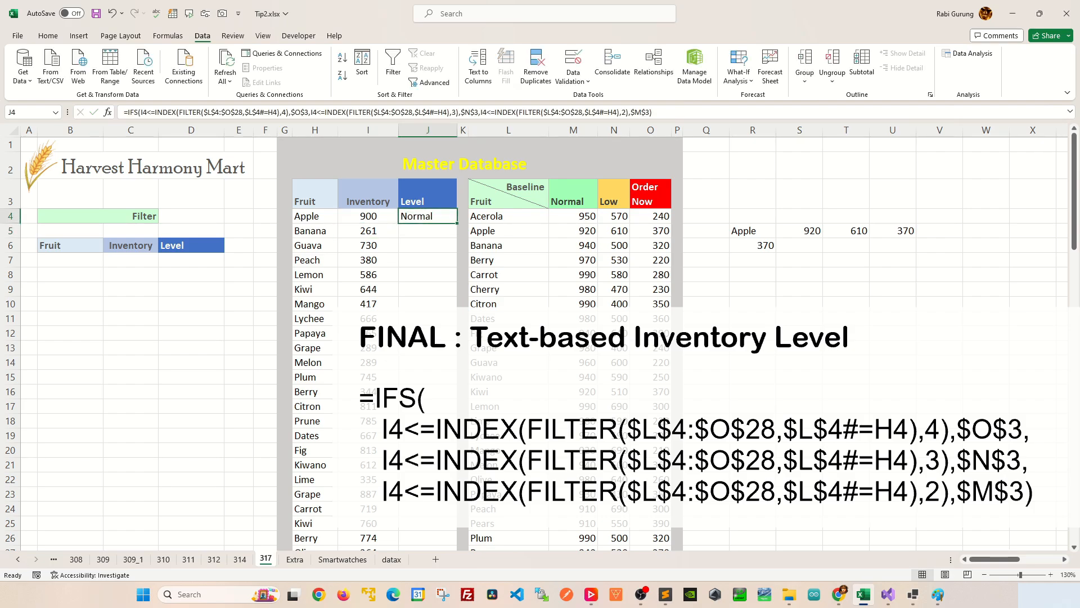
double_click(457, 223)
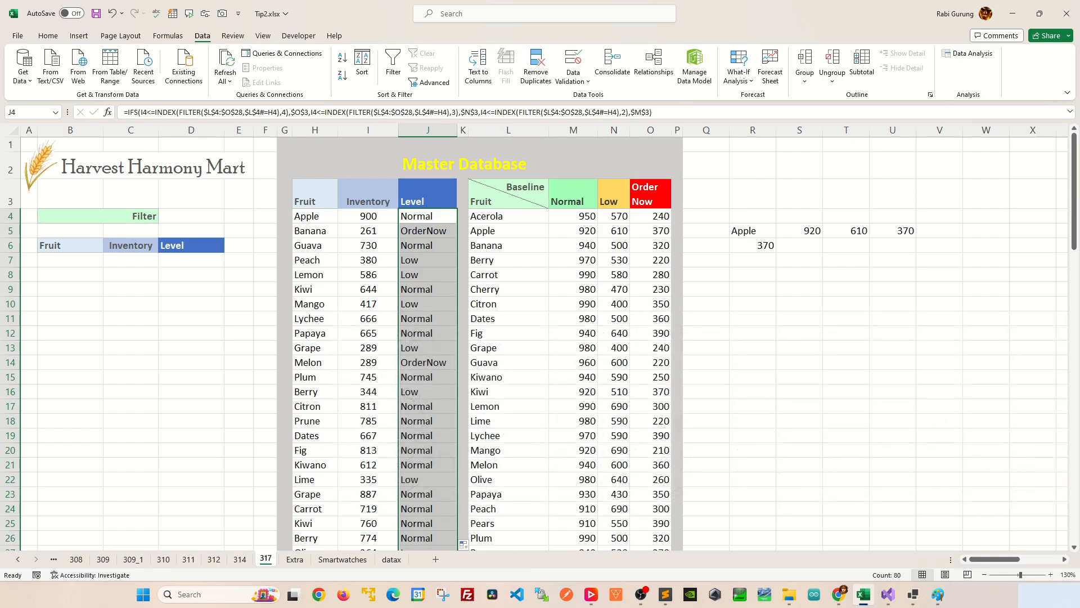
click(427, 319)
click(428, 231)
click(427, 260)
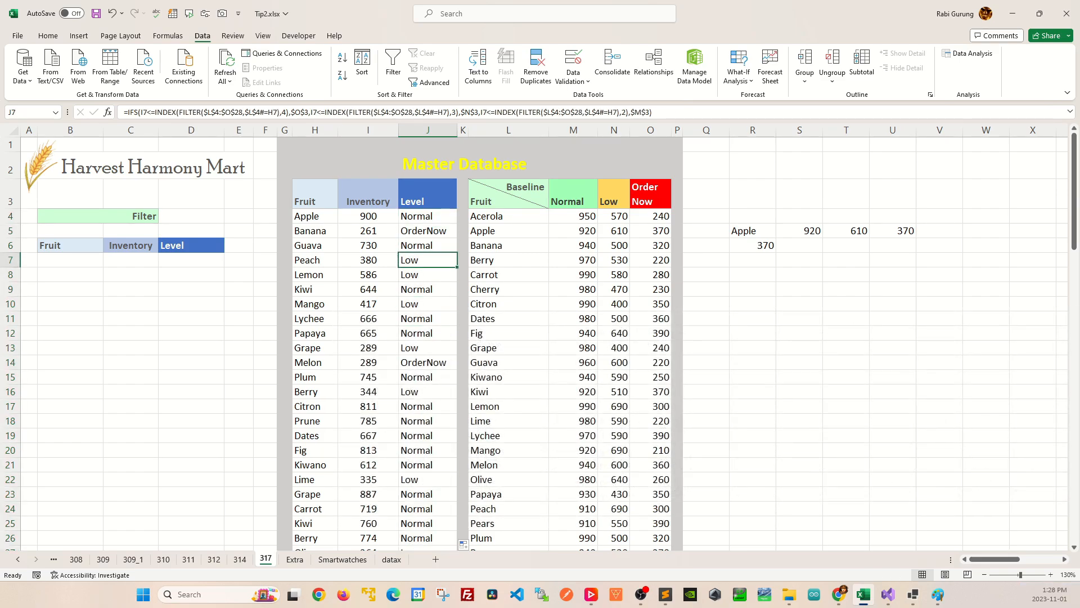
click(428, 290)
click(428, 333)
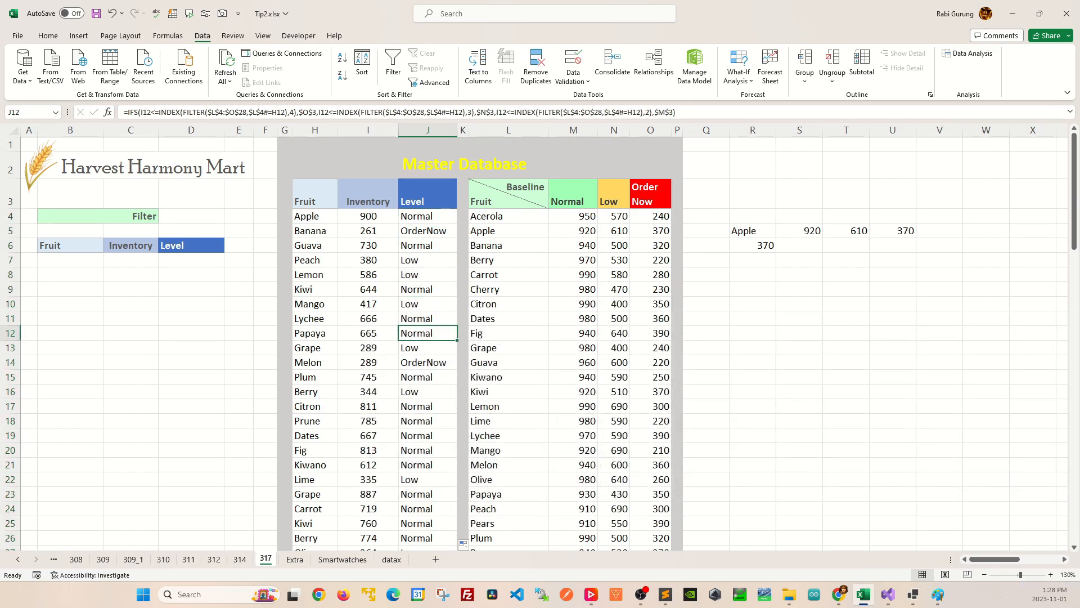
click(315, 260)
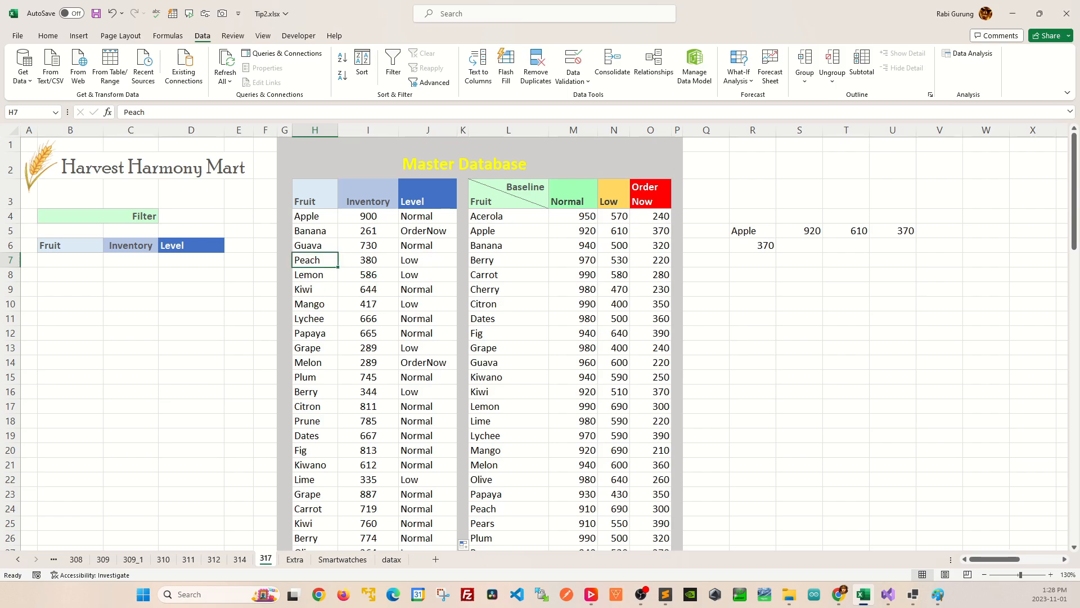
click(427, 246)
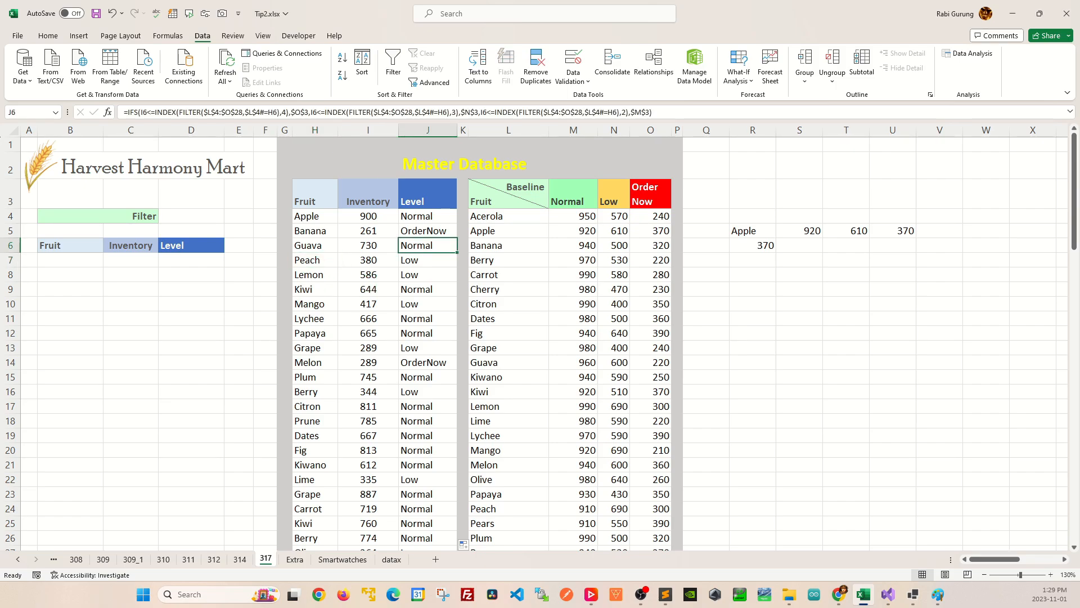
Add a List data validation to D4 with the source =$M$3:$O$3 and choose Low as the filter value.
click(191, 216)
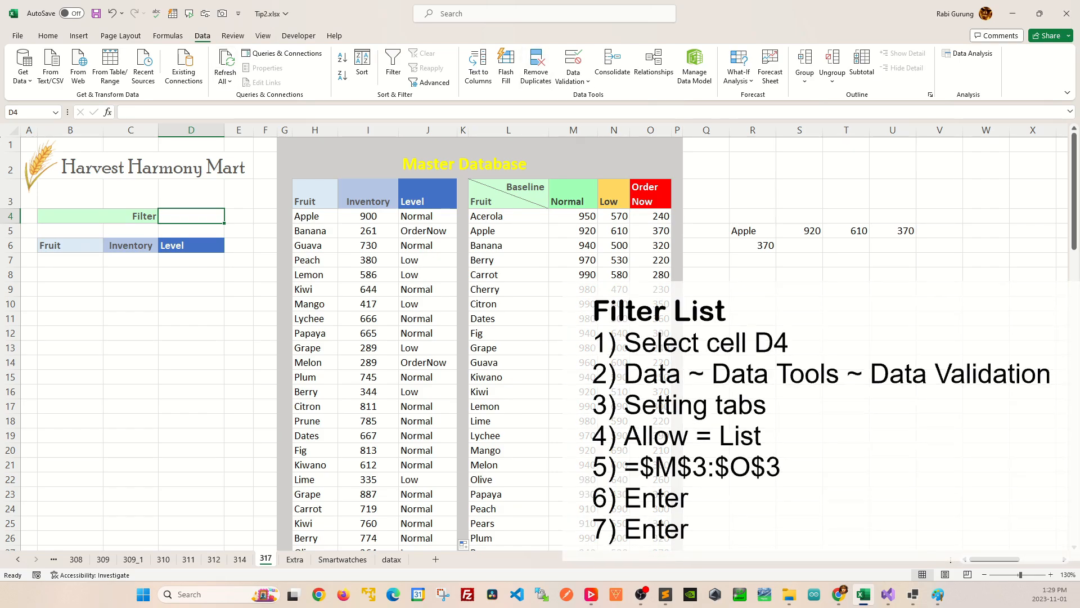
click(572, 79)
click(601, 97)
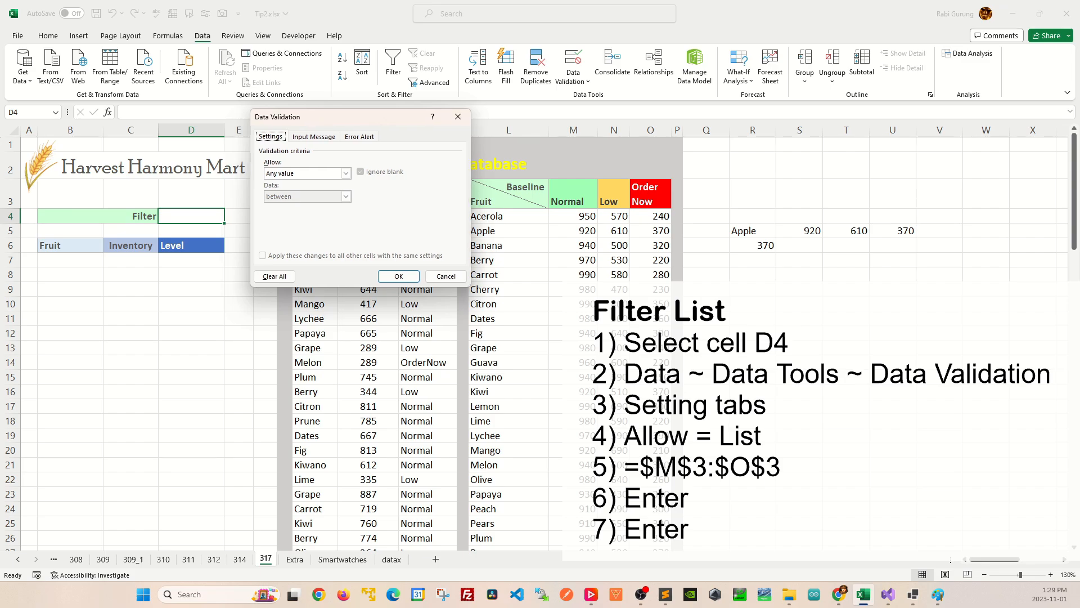
click(346, 174)
click(307, 205)
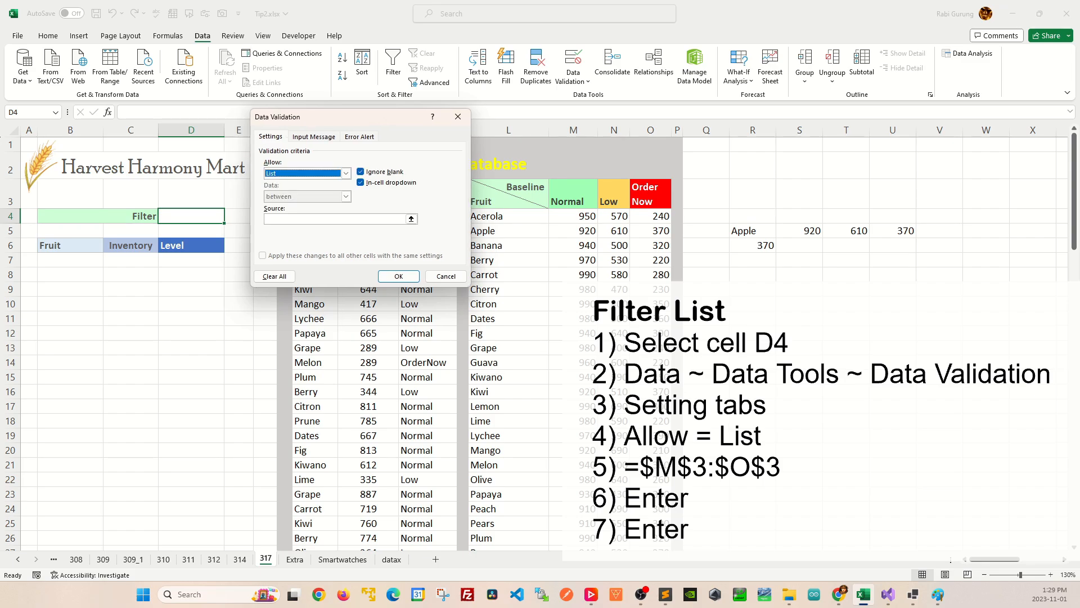
click(412, 218)
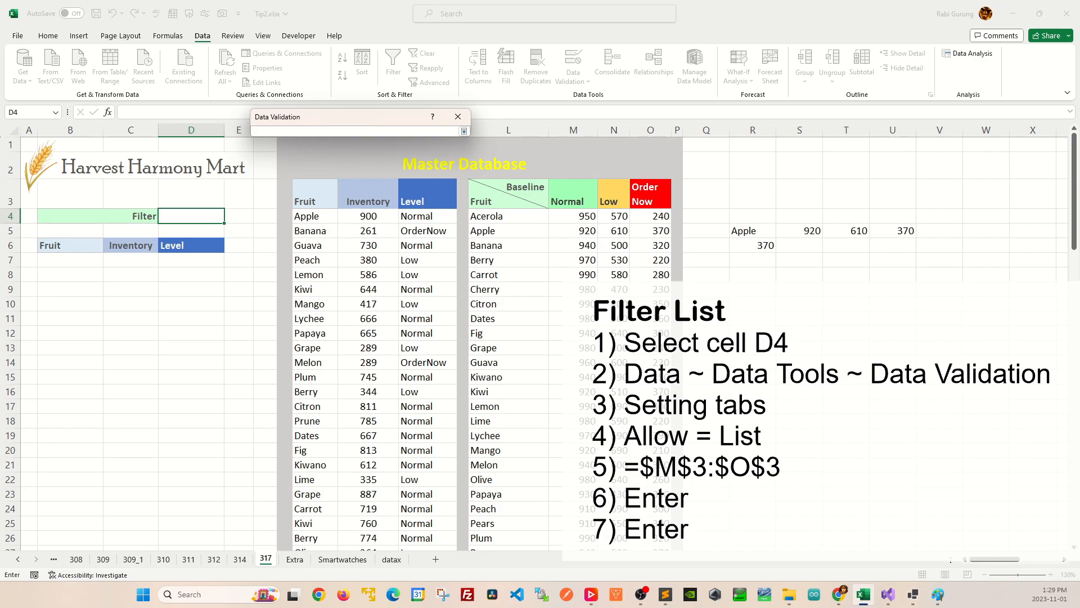
drag(573, 201, 650, 200)
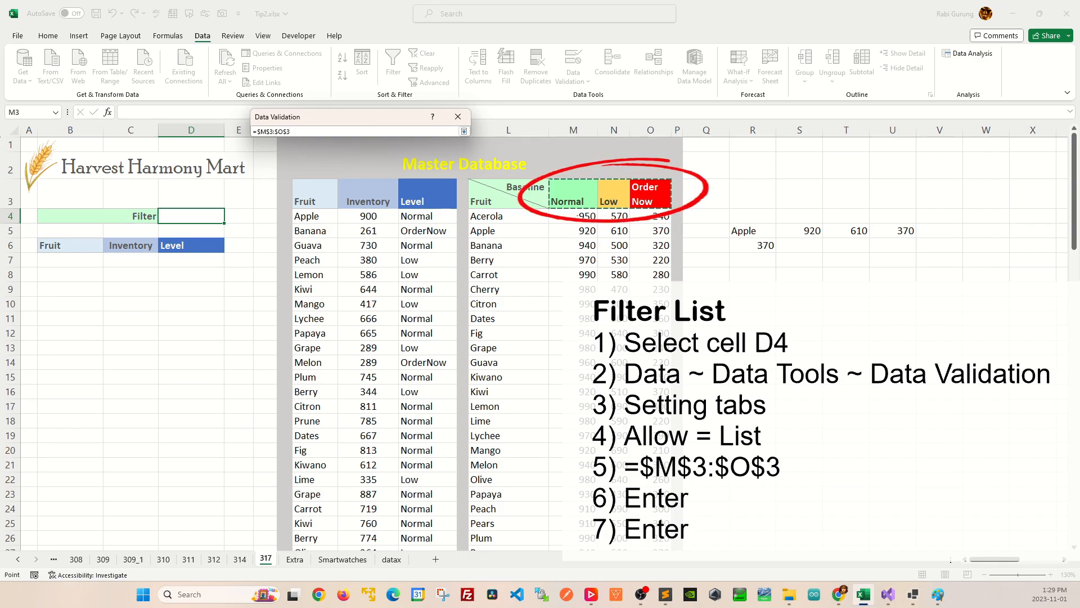
key(Return)
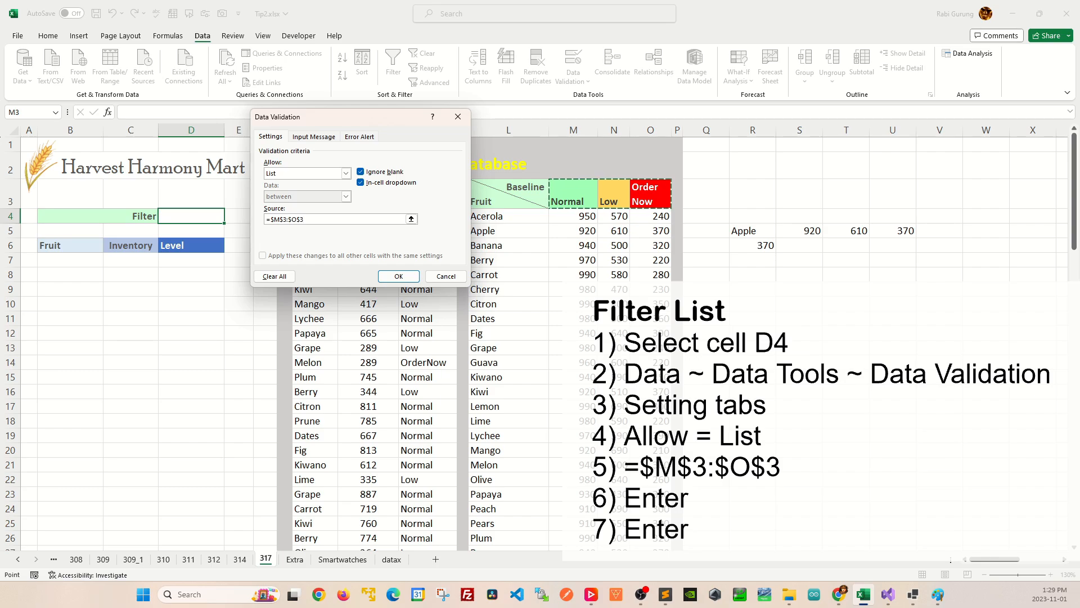
key(Return)
click(229, 218)
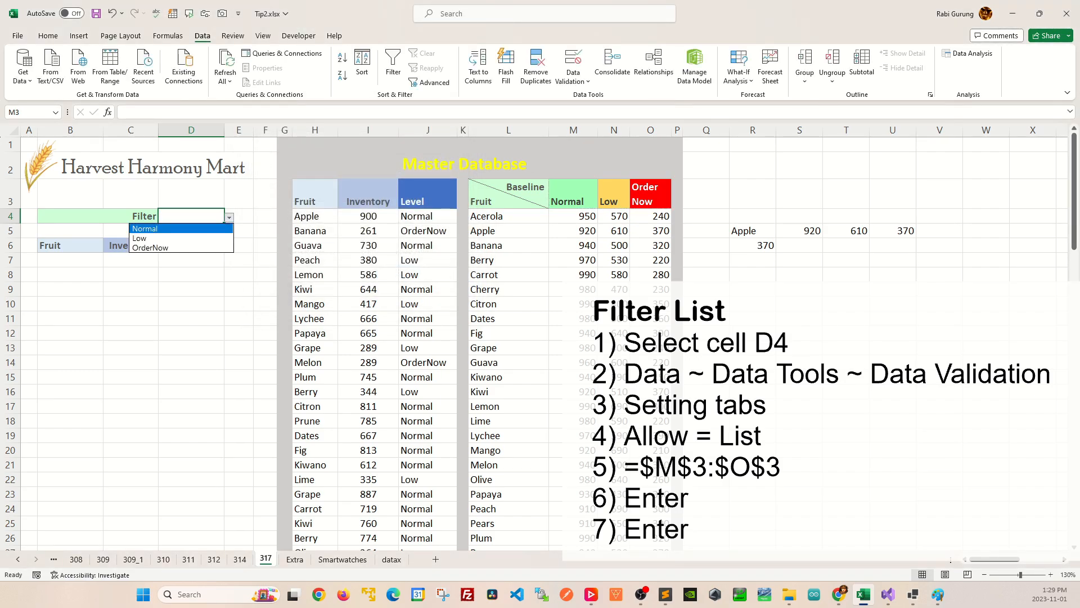
key(Return)
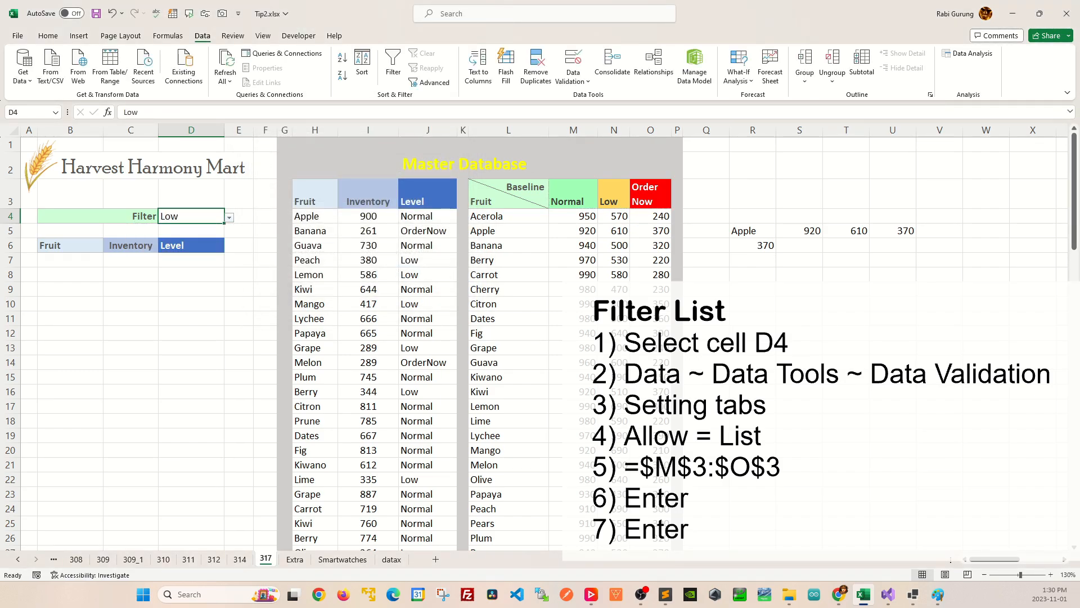
Start a FILTER formula in B7 with the master data range H4:J83 as its array.
click(71, 260)
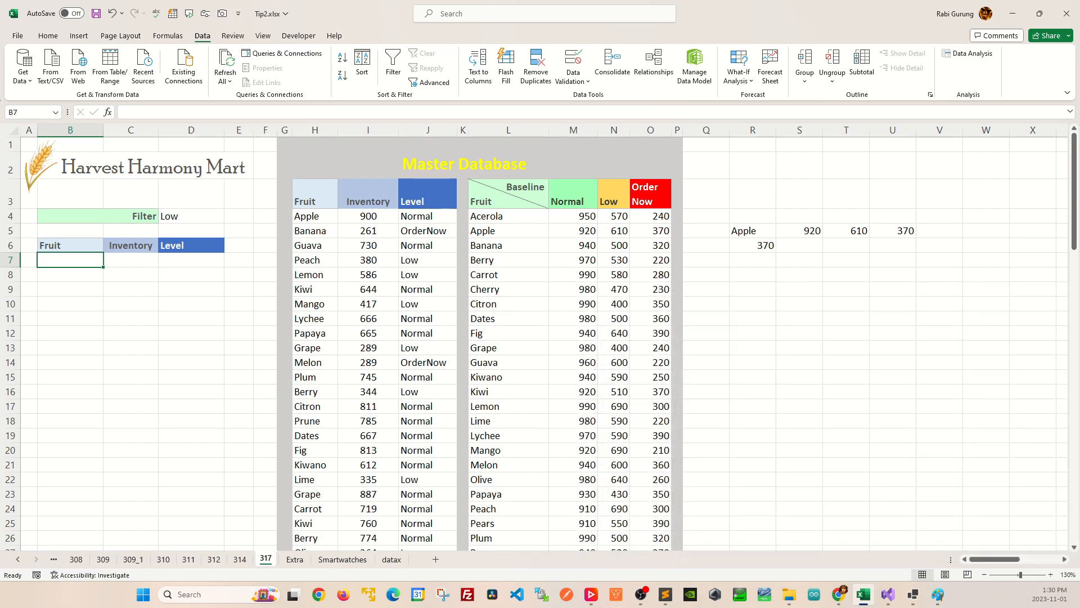
text(=FILTER)
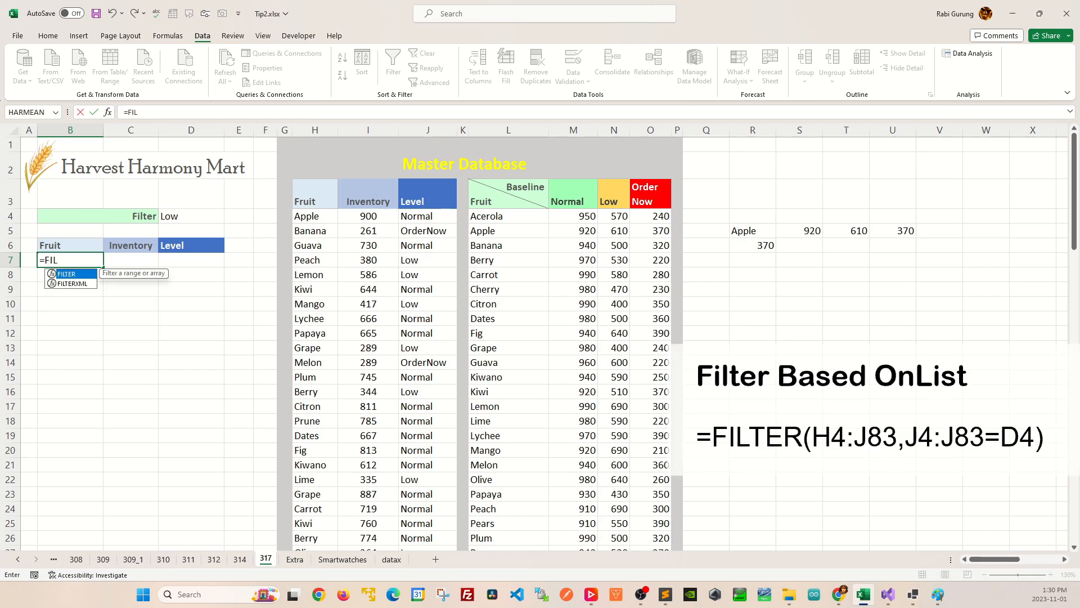
text(()
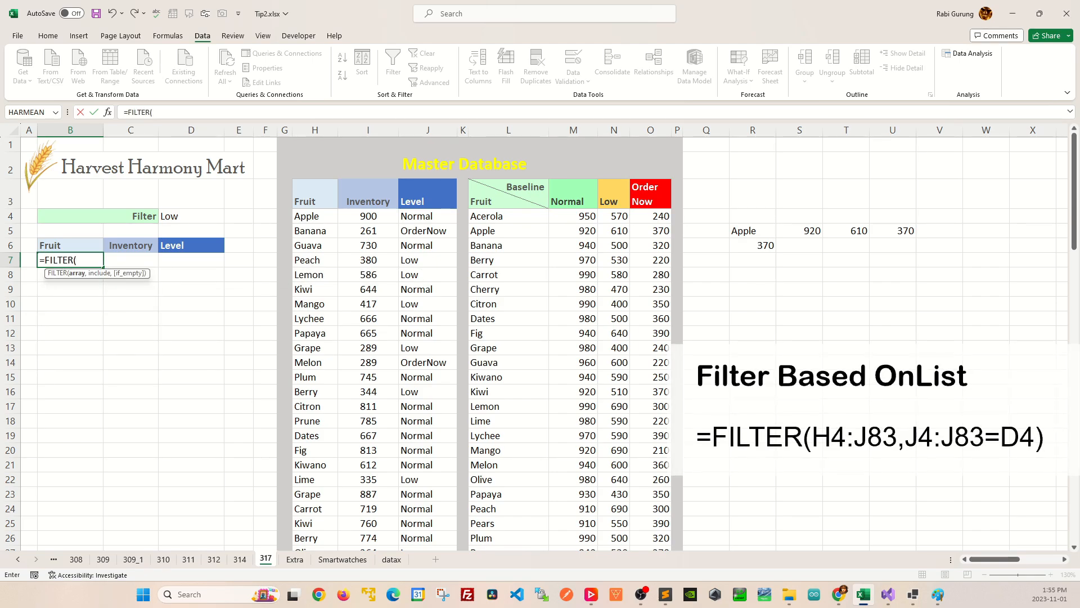
click(315, 216)
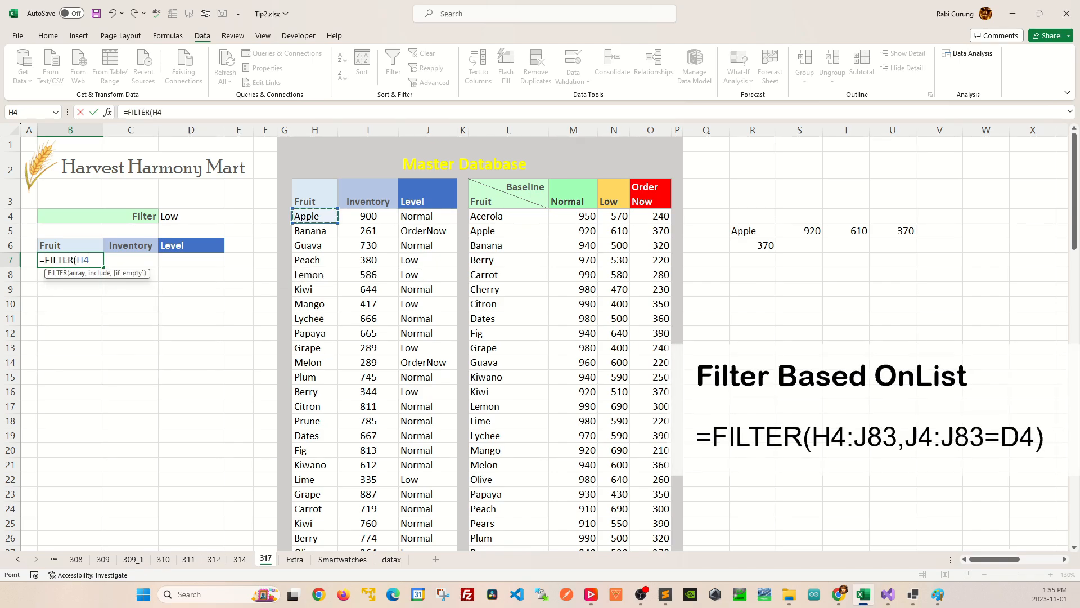
drag(315, 216, 457, 549)
text(,)
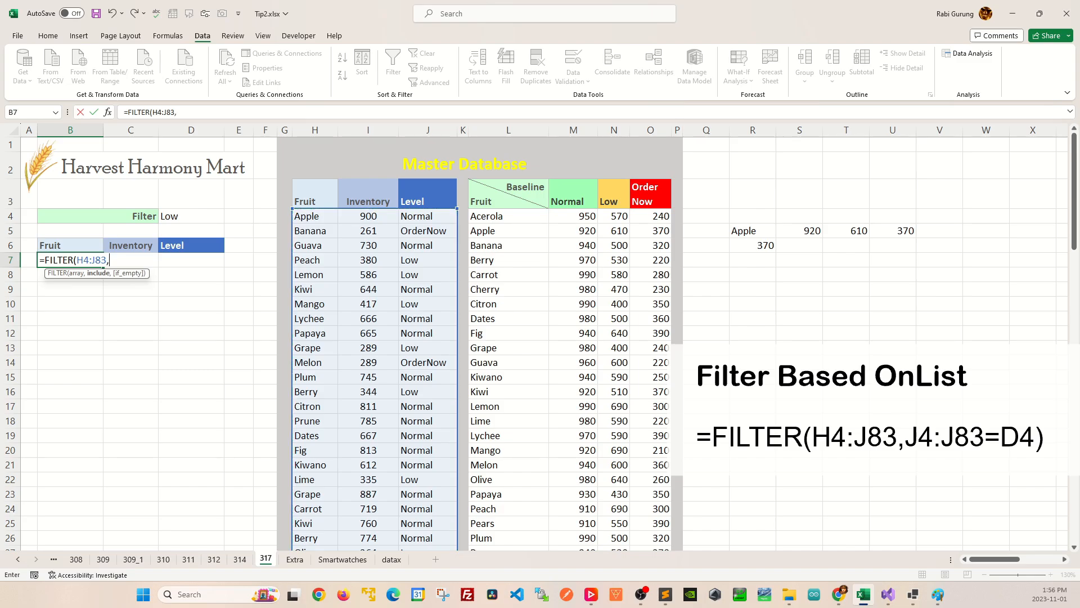
Complete the B7 FILTER formula with the include condition J4:J83=D4 and review the filtered list.
drag(428, 216, 450, 547)
scroll(451, 543, up, 19)
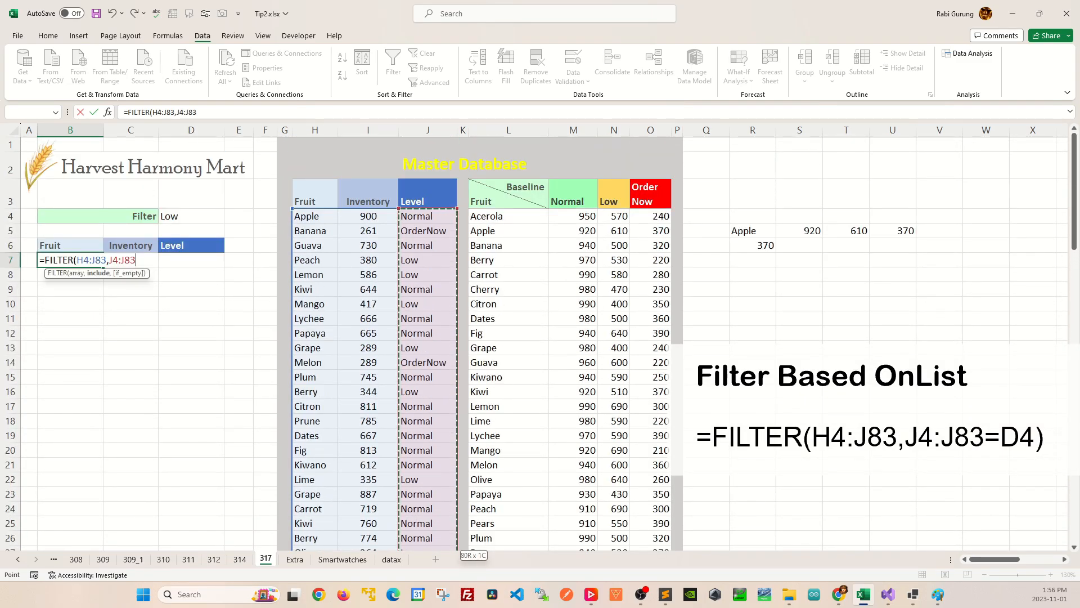
text(=)
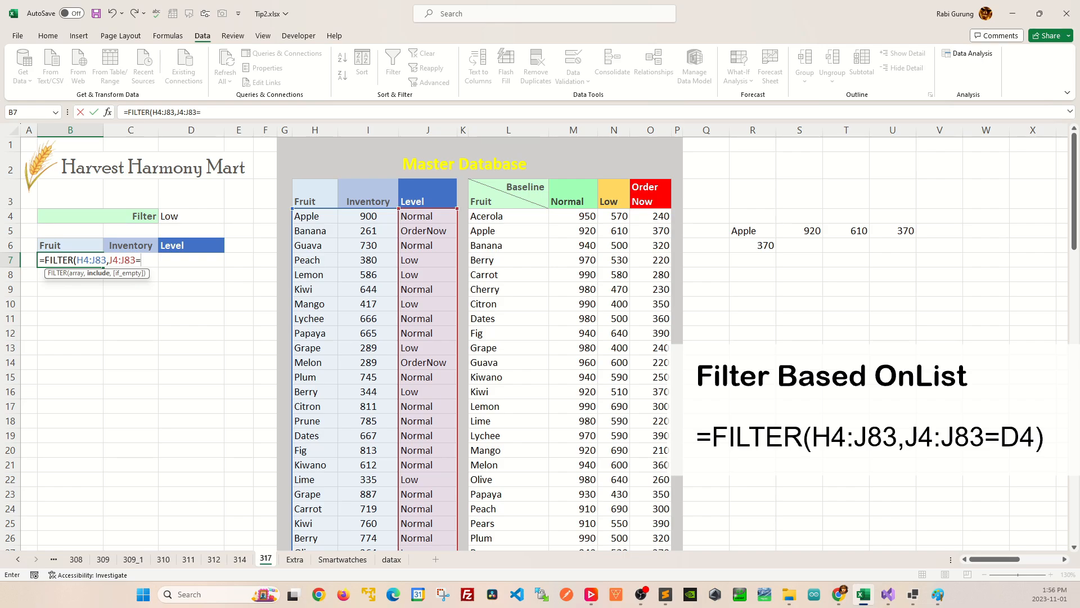
click(192, 216)
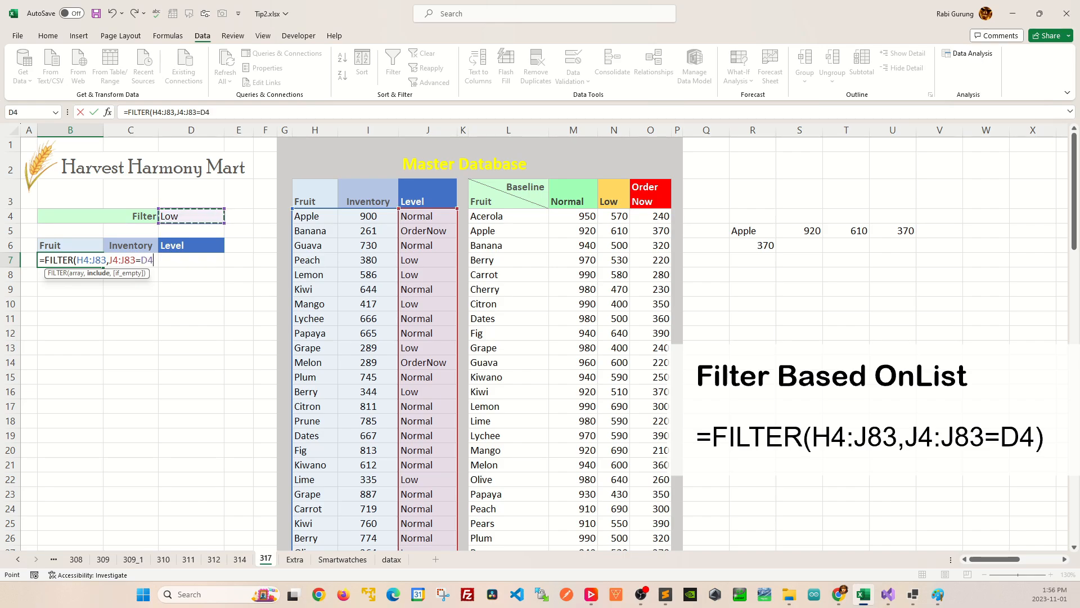
text())
key(Return)
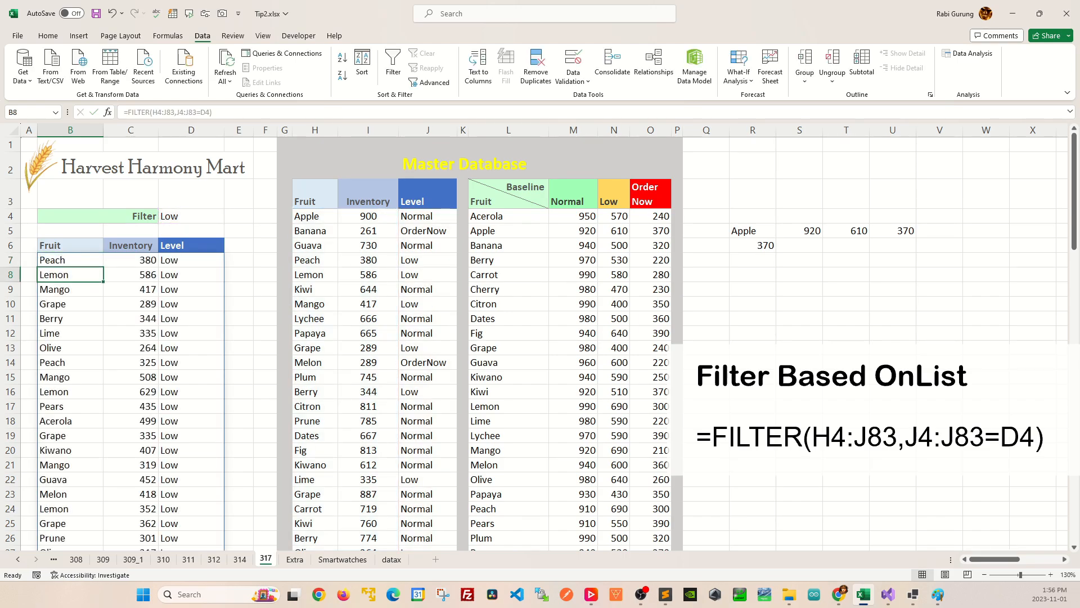
scroll(540, 343, down, 4)
scroll(540, 343, up, 4)
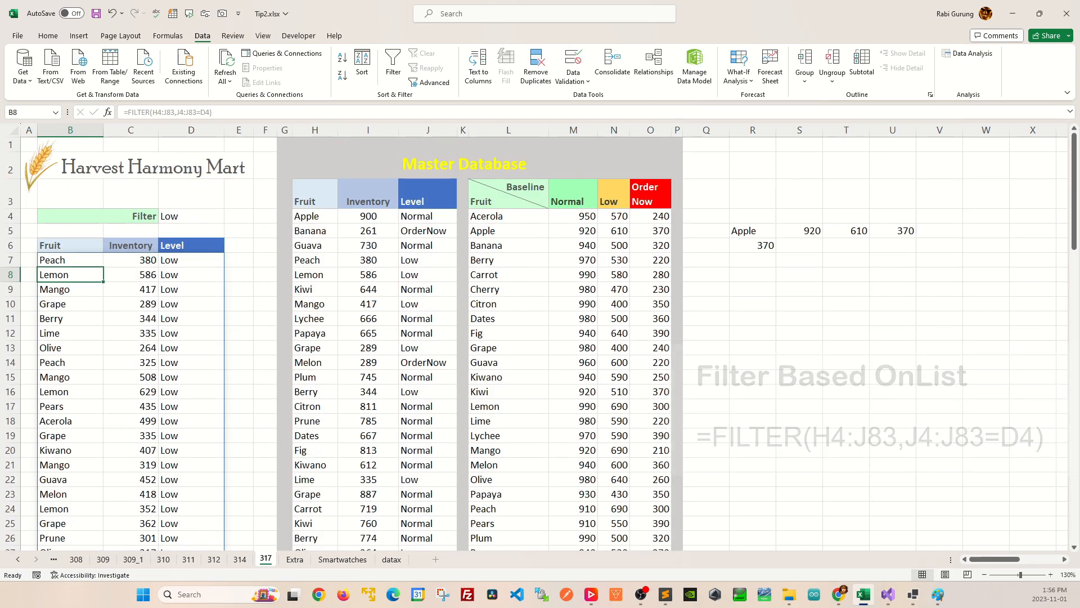
Switch the filter value in D4 to OrderNow to test the filtered list.
click(191, 216)
key(alt+Down)
key(Down)
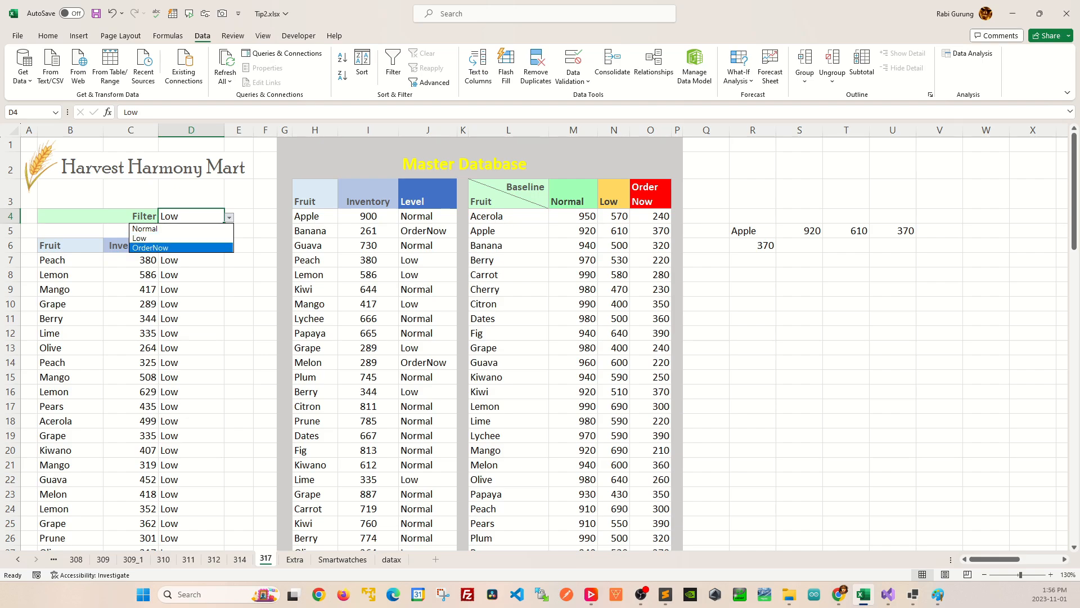
key(Return)
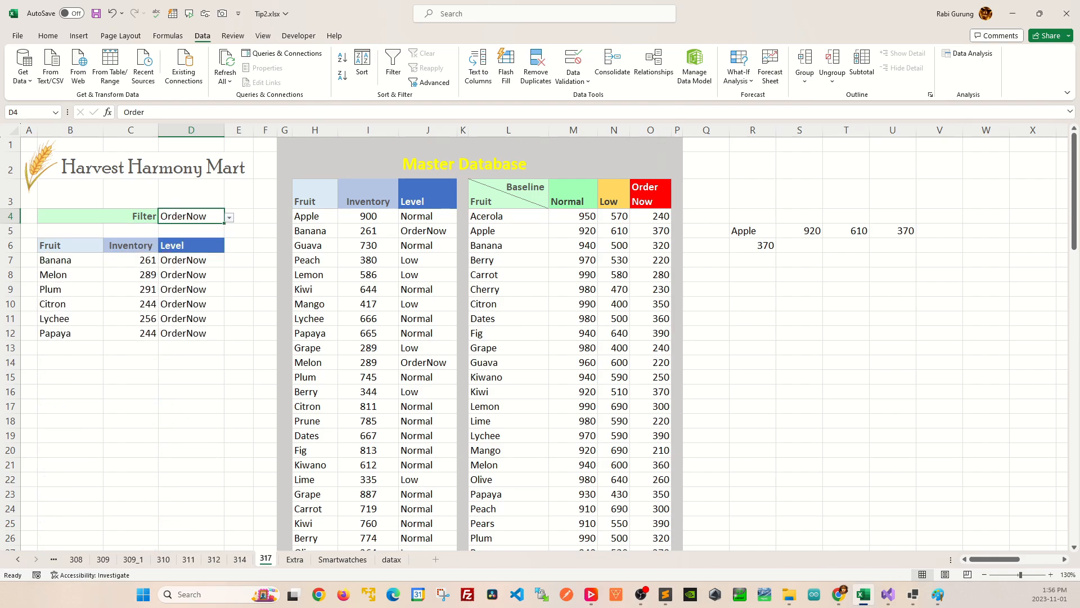
Switch the filter value in D4 to Normal, review the filtered list, and set it back to Low.
key(alt+Down)
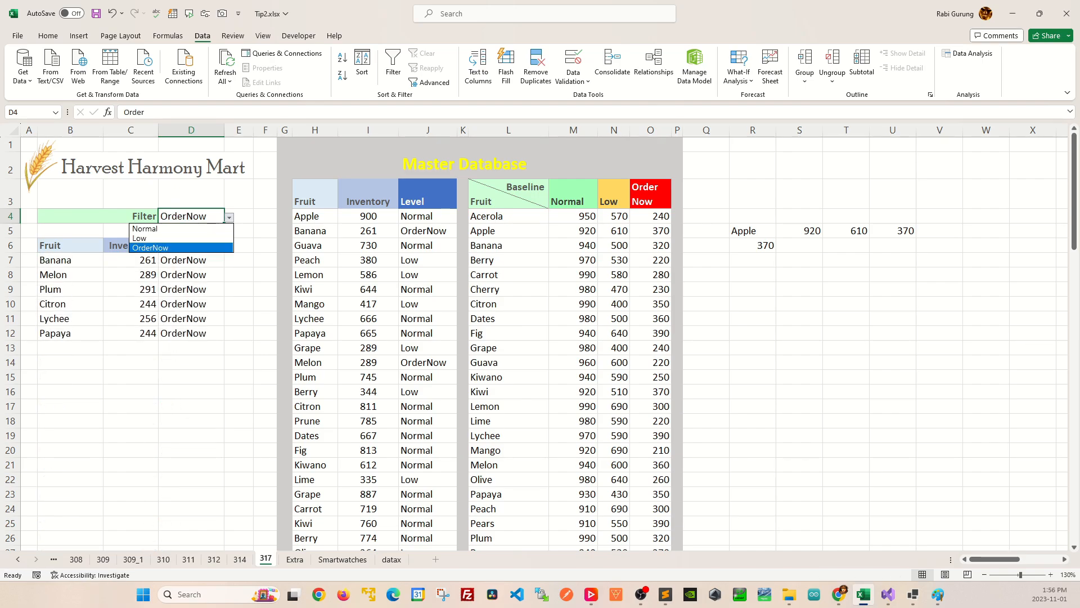
key(Up)
key(Up)
key(Return)
scroll(538, 341, down, 4)
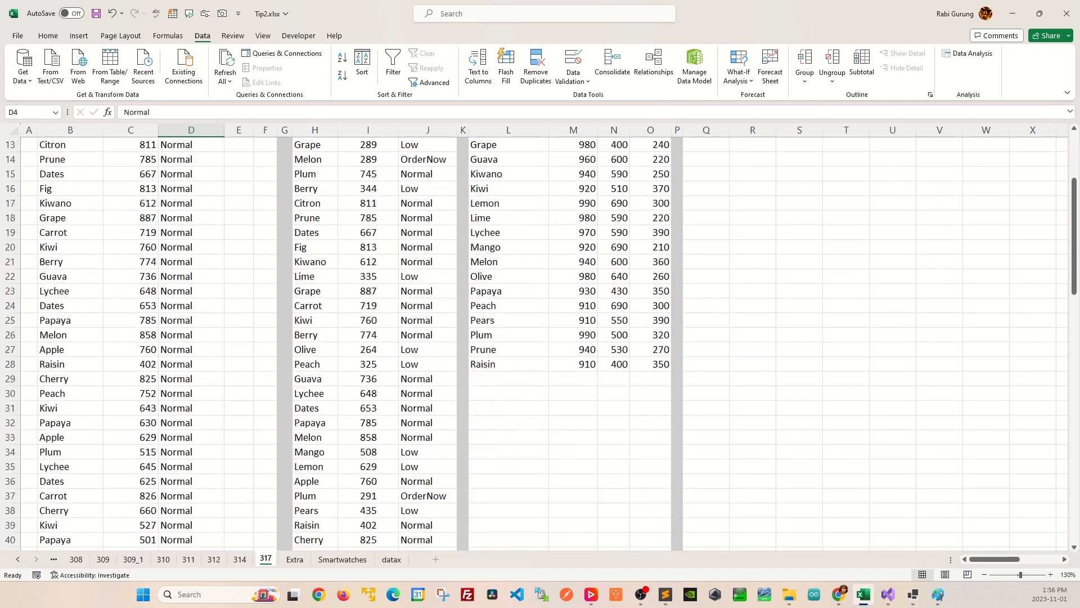
scroll(538, 341, up, 4)
key(alt+Down)
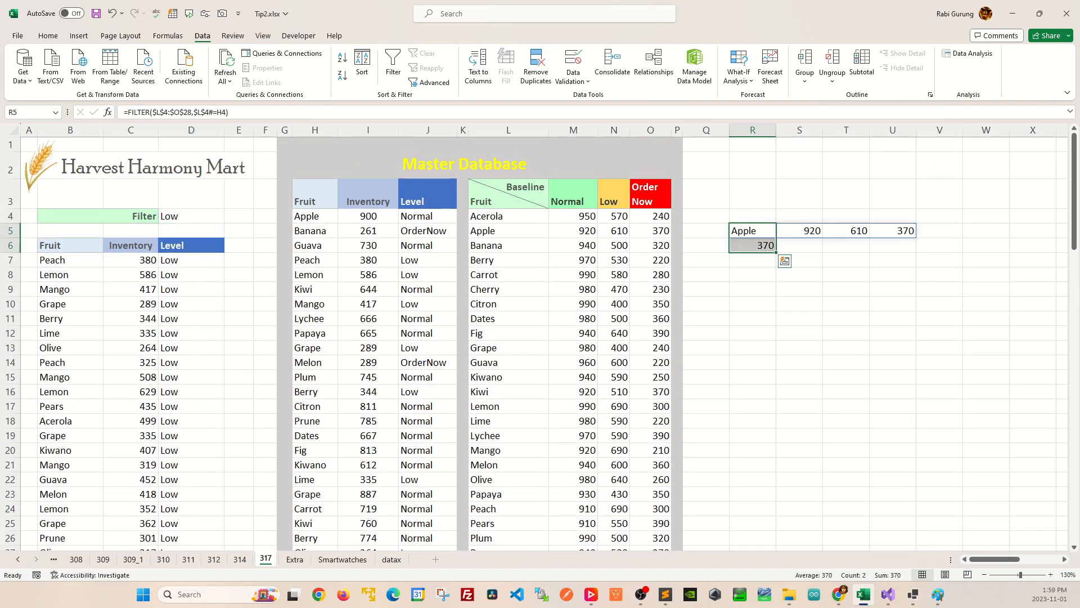